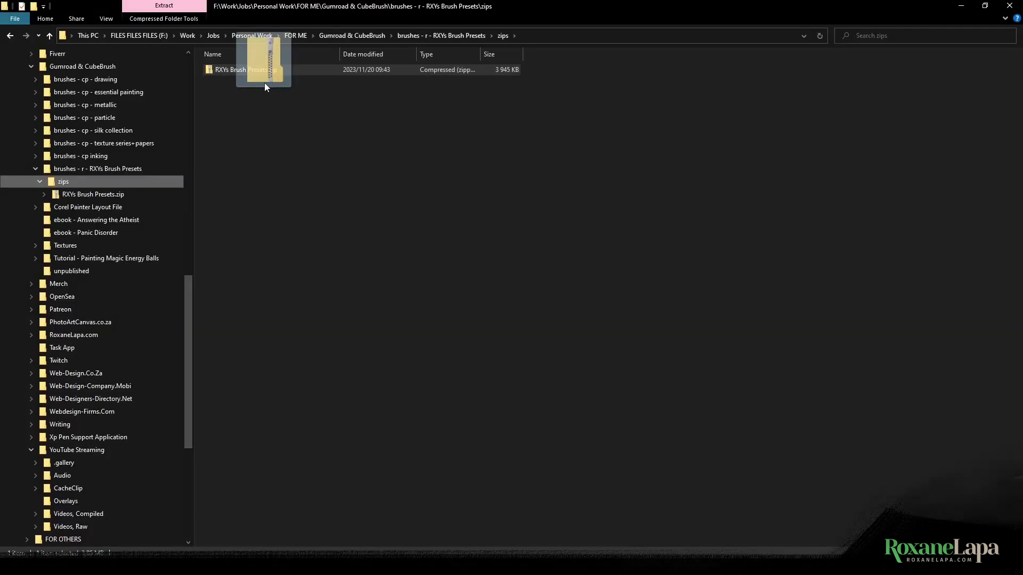
# Step: Extract RXYs Brush Presets.zip with 7-Zip into the zips folder
pyautogui.moveTo(264, 82); pyautogui.dragTo(315, 157)
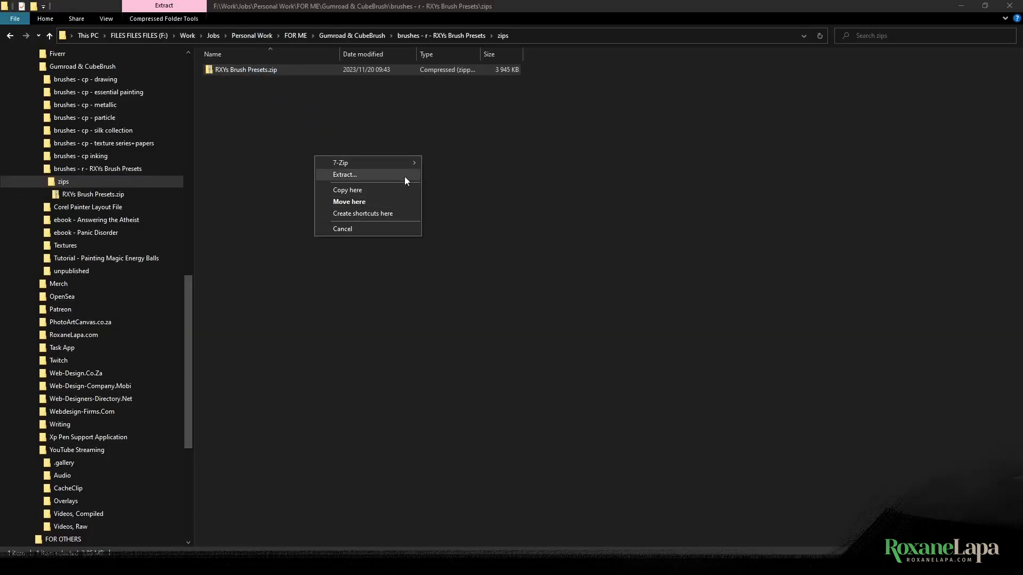
pyautogui.moveTo(411, 161)
pyautogui.click(446, 162)
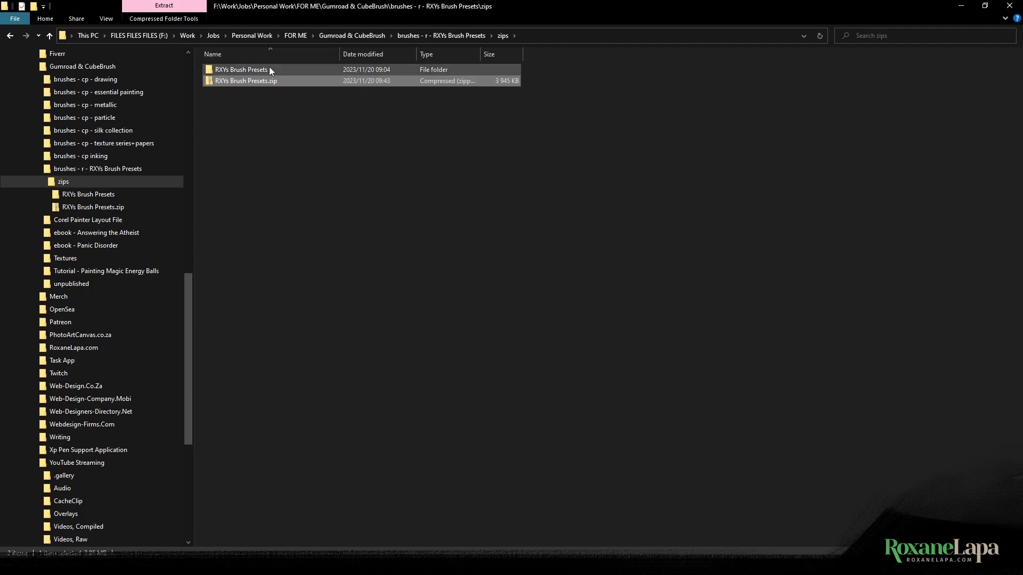
# Step: Look through the brush files in the Express Oils and Pencils subfolders of the extracted RXYs Brush Presets folder
pyautogui.doubleClick(239, 69)
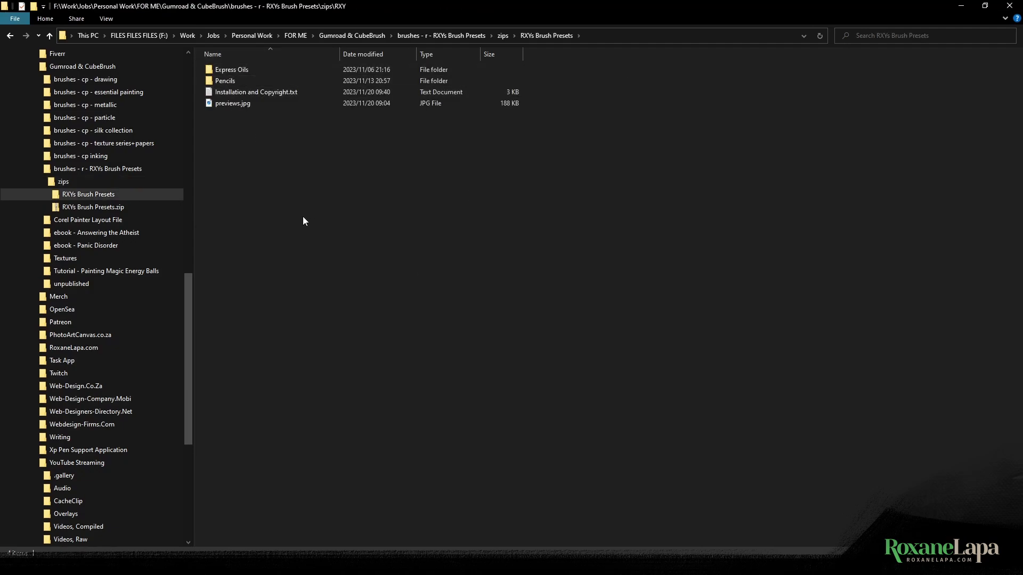
pyautogui.click(251, 70)
pyautogui.doubleClick(251, 70)
pyautogui.hotkey('alt', 'Left')
pyautogui.doubleClick(238, 70)
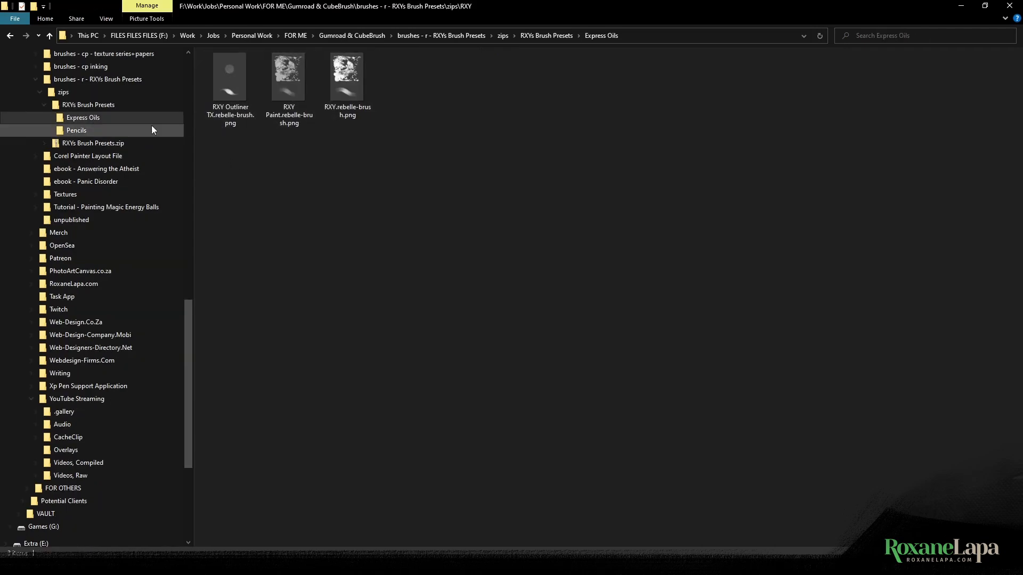
pyautogui.click(111, 131)
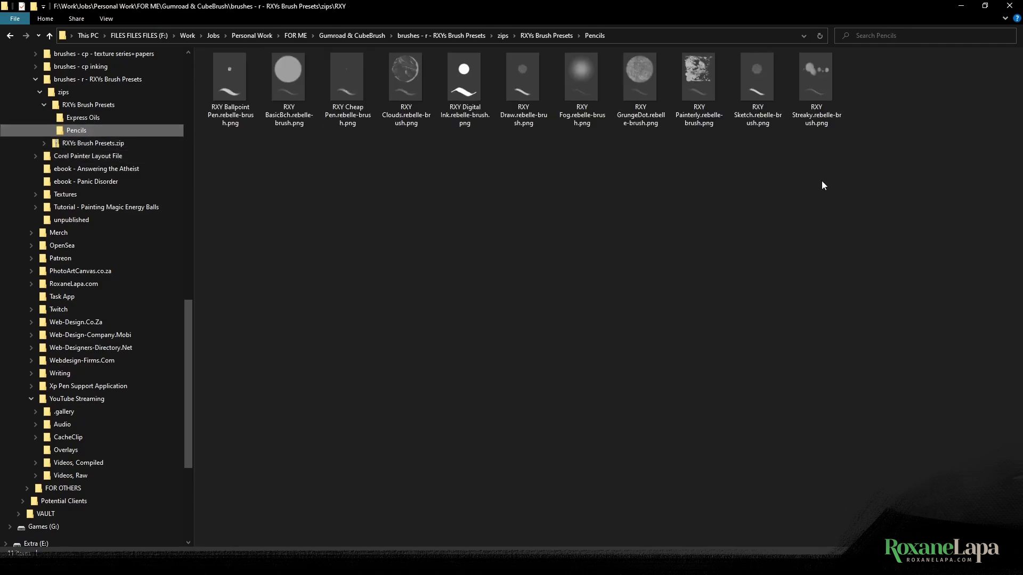
pyautogui.hotkey('alt', 'Up')
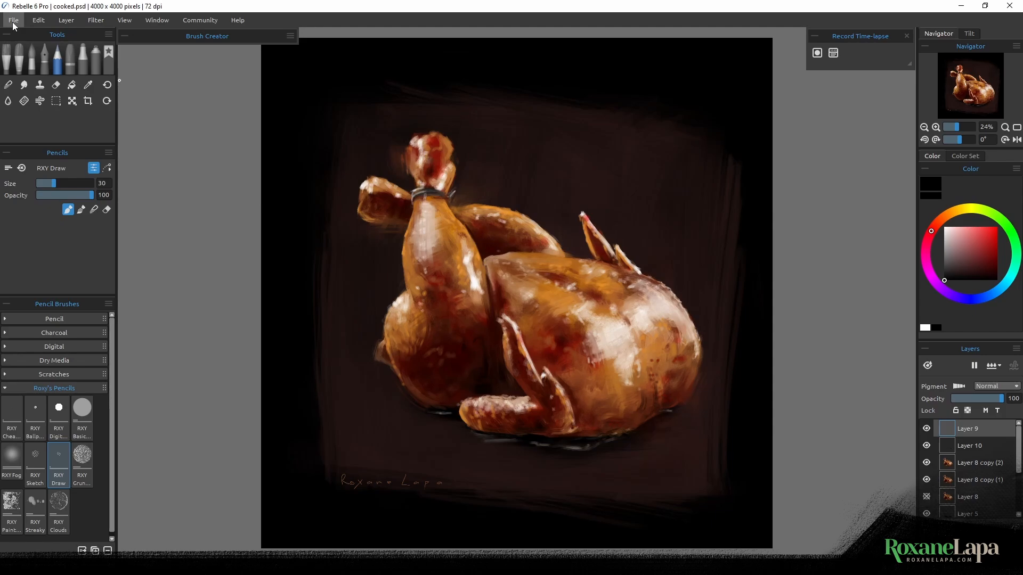
# Step: In Rebelle 6 Pro, add a brush group named Roxys to the Express Oils brushes and remove that group again
pyautogui.click(19, 60)
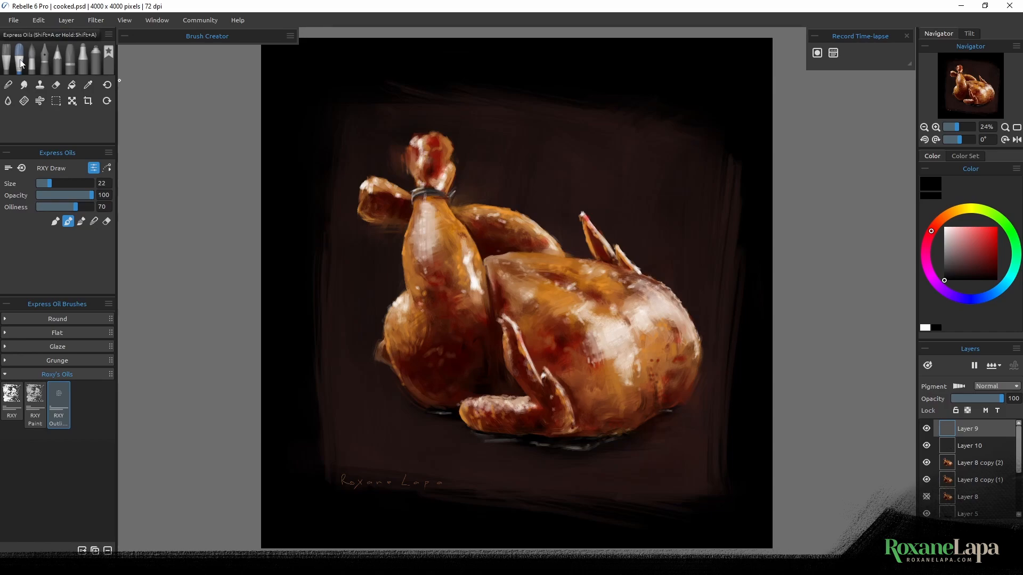
pyautogui.click(108, 305)
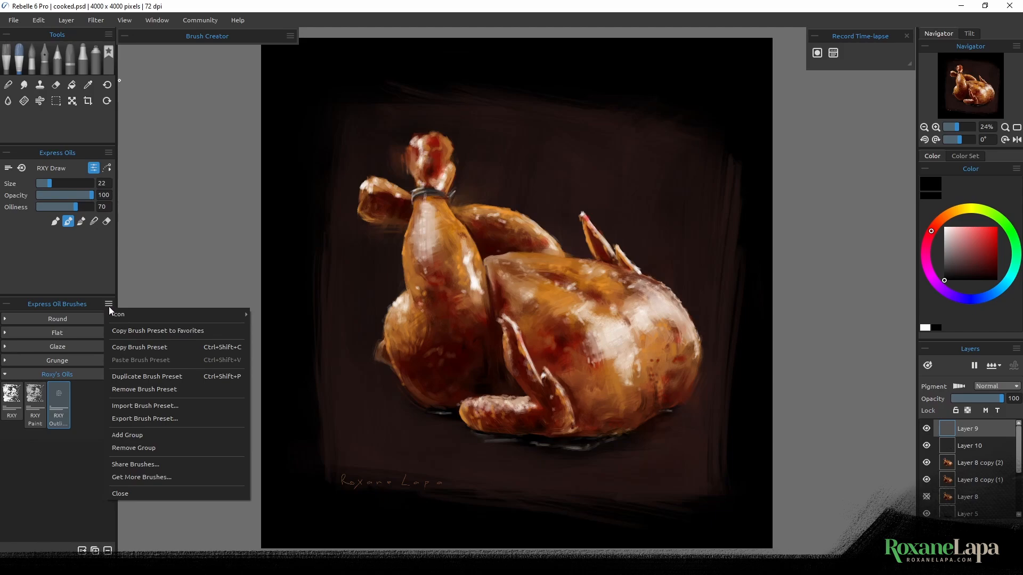
pyautogui.click(148, 435)
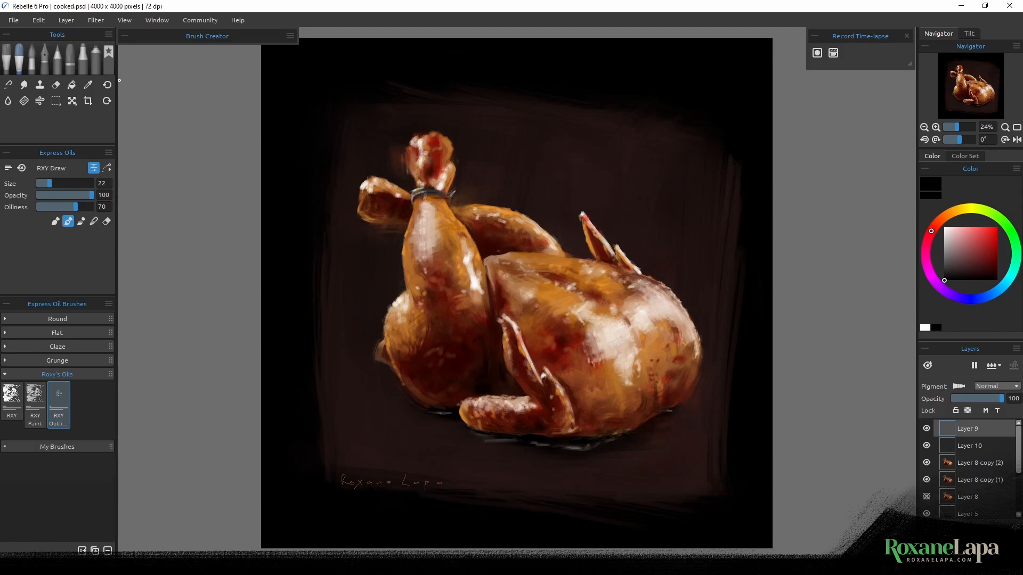
pyautogui.doubleClick(63, 447)
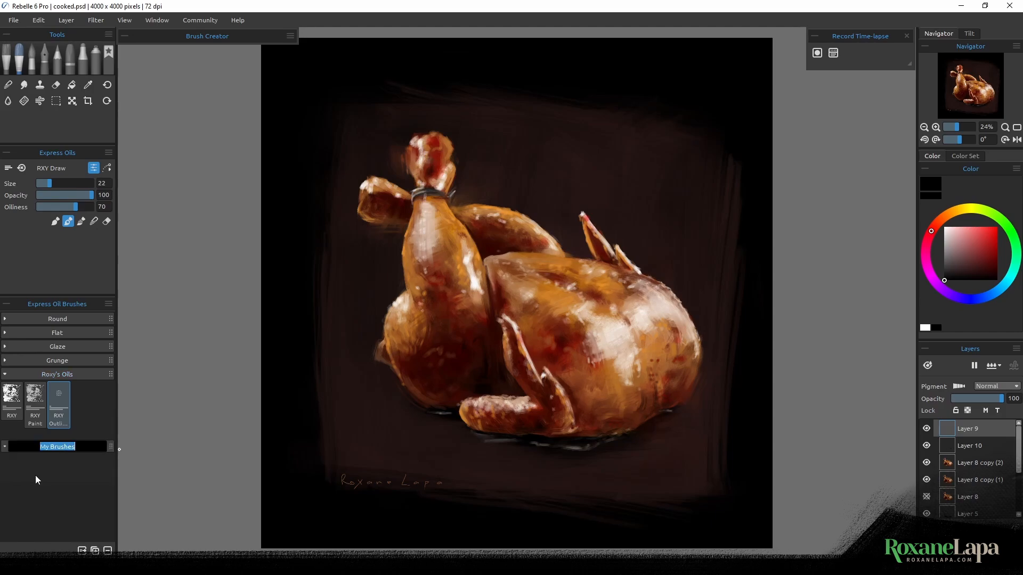
pyautogui.write('Roxys')
pyautogui.press('Return')
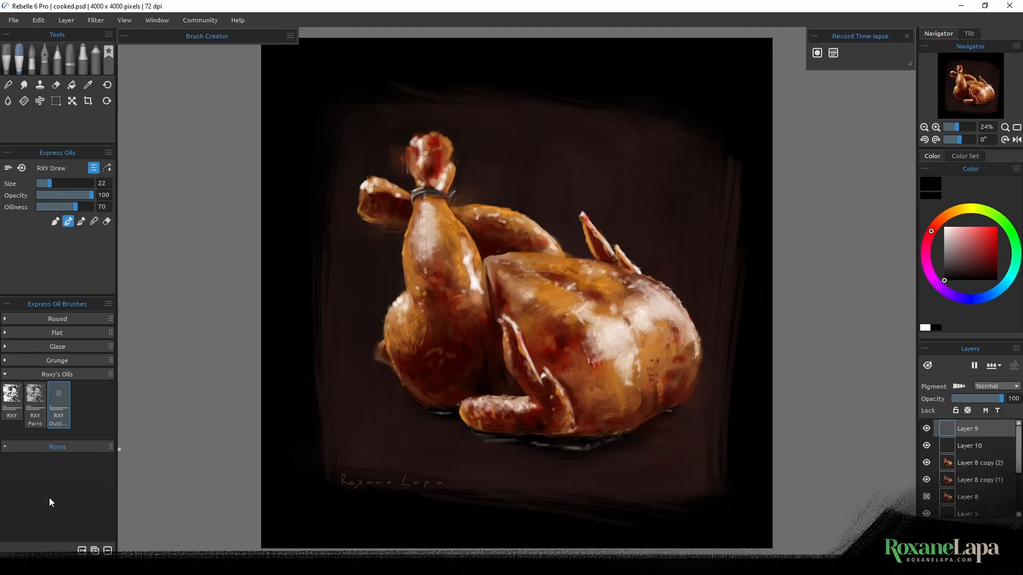
pyautogui.rightClick(111, 445)
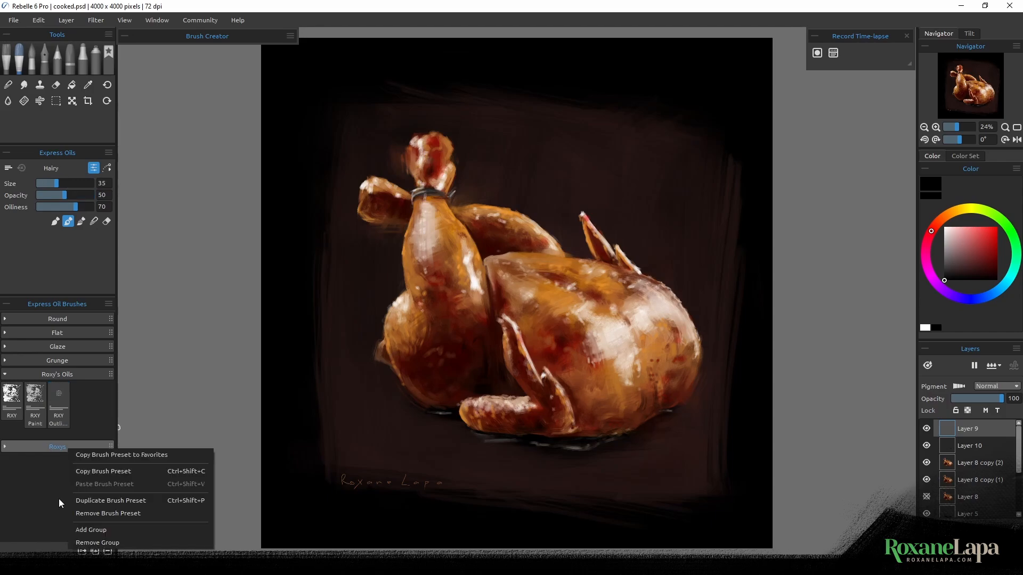
pyautogui.click(110, 544)
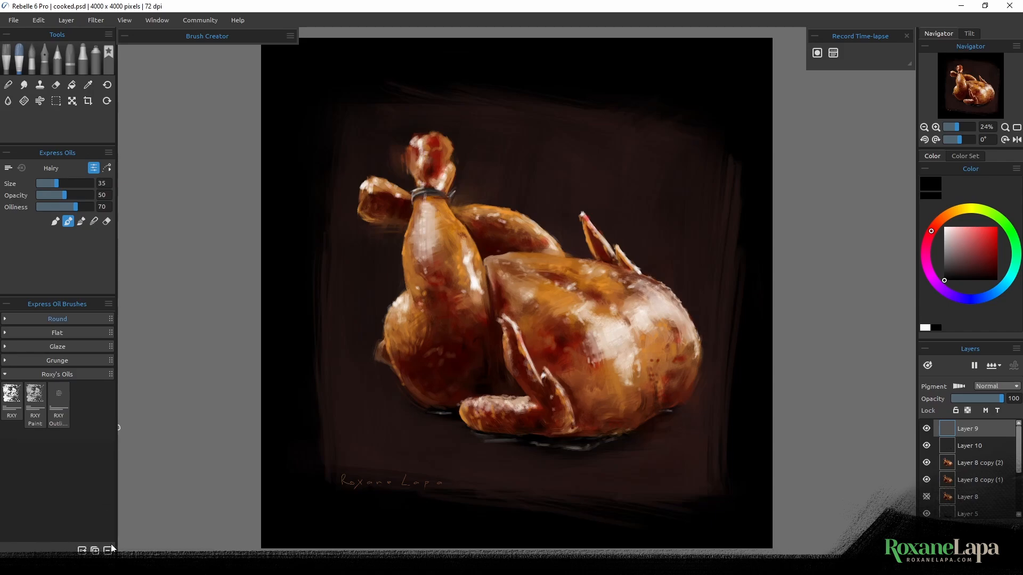
# Step: Try to import the three brush presets from the extracted Express Oils folder into the Roxy's Oils group
pyautogui.click(75, 375)
pyautogui.click(83, 375)
pyautogui.click(75, 375)
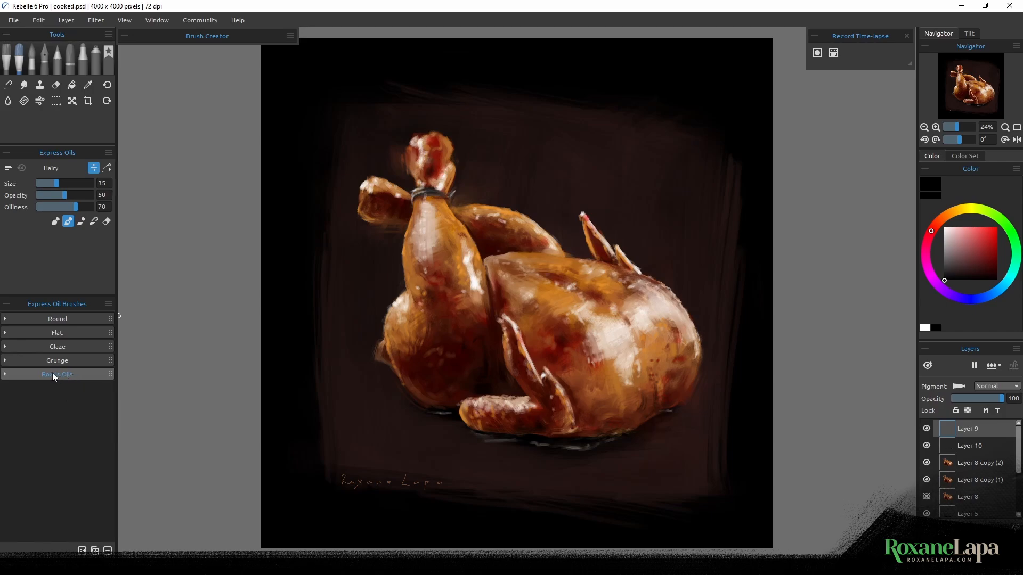
pyautogui.click(3, 376)
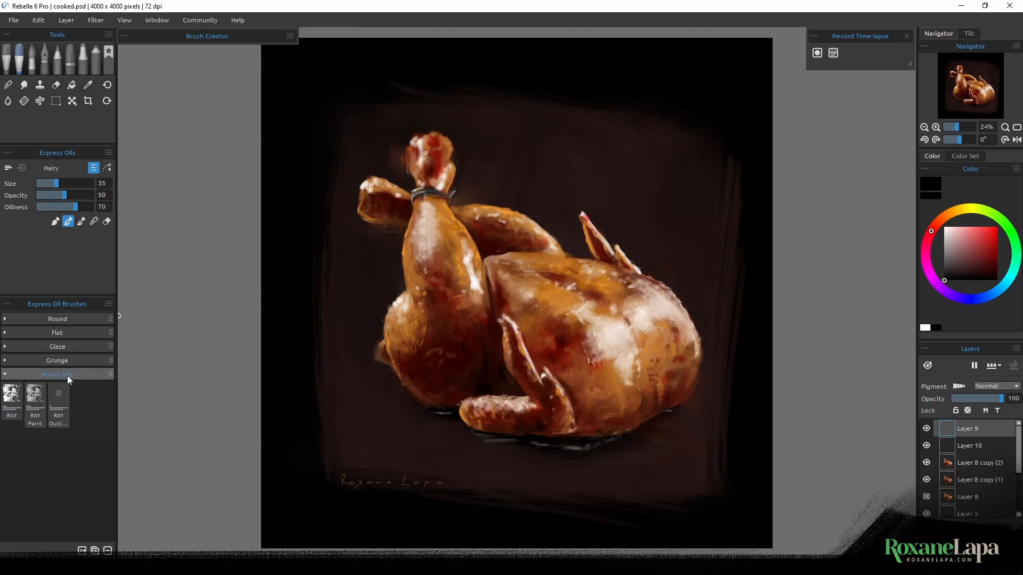
pyautogui.click(108, 304)
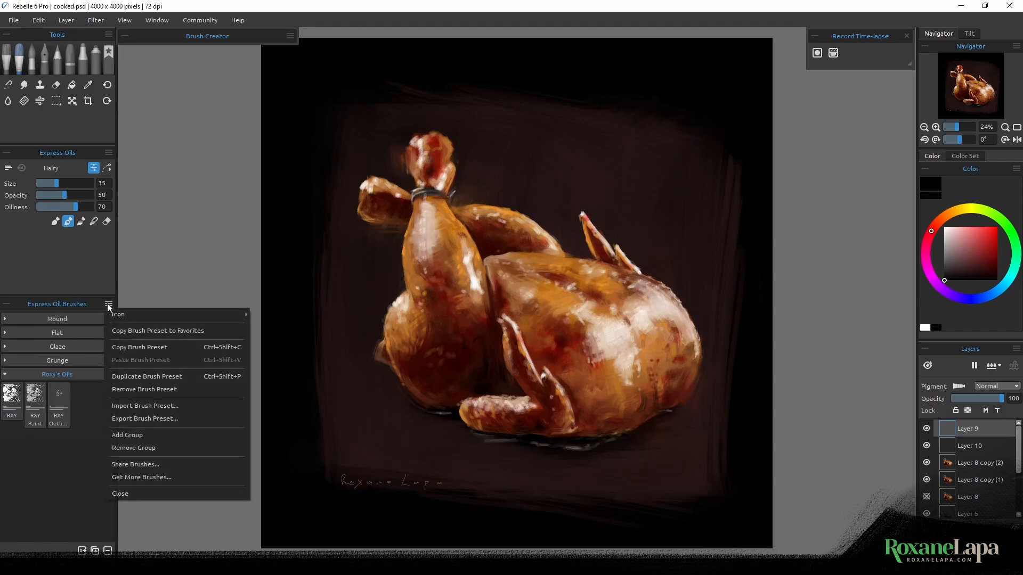
pyautogui.click(146, 407)
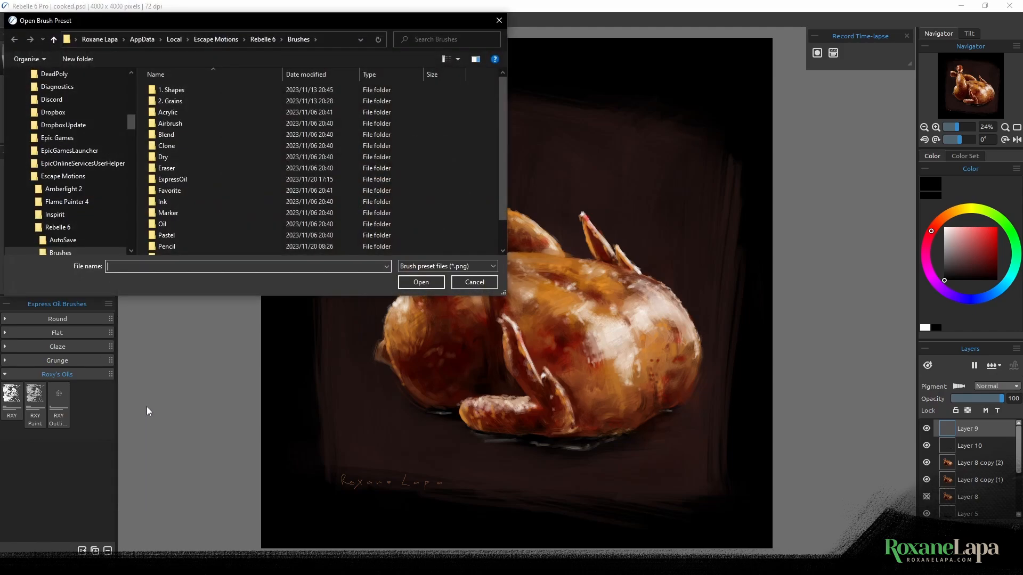
pyautogui.click(328, 42)
pyautogui.hotkey('ctrl', 'v')
pyautogui.press('Return')
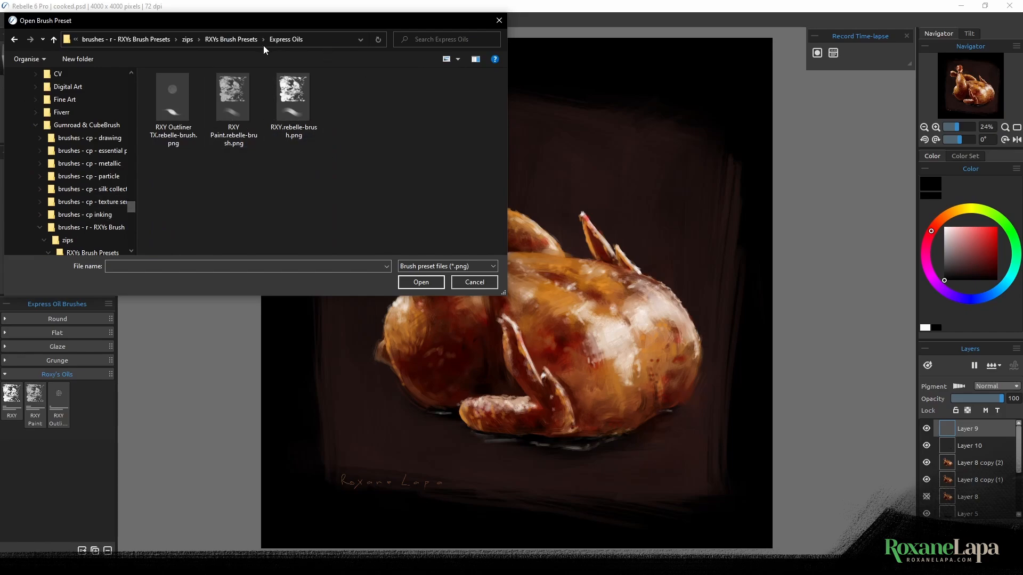
pyautogui.moveTo(168, 196)
pyautogui.mouseDown()
pyautogui.moveTo(232, 126)
pyautogui.moveTo(334, 88)
pyautogui.mouseUp()
pyautogui.click(427, 282)
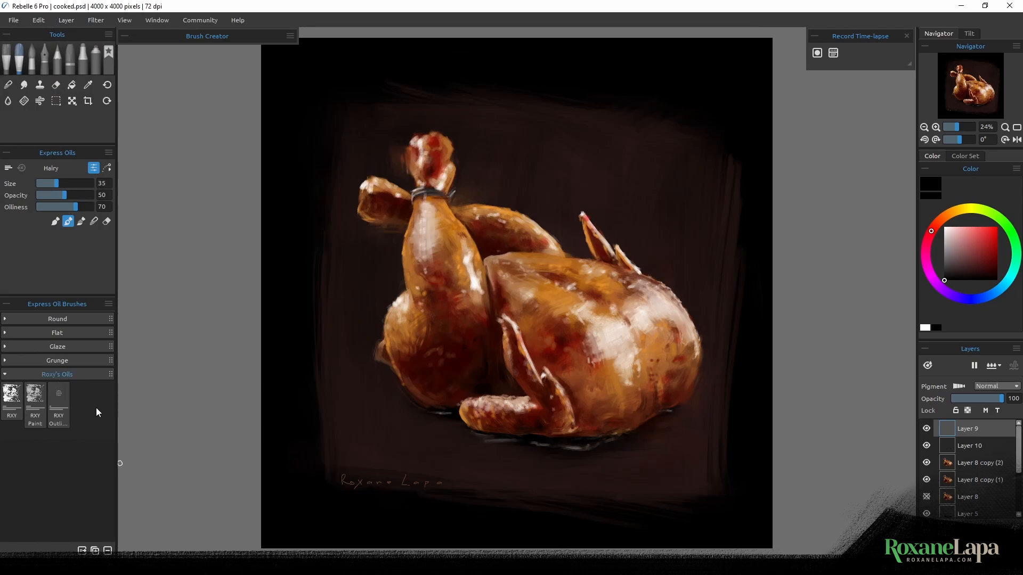
# Step: Try to import all the brush presets from the extracted Pencils folder into the Roxy's Pencils group of the Pencils tool
pyautogui.click(58, 57)
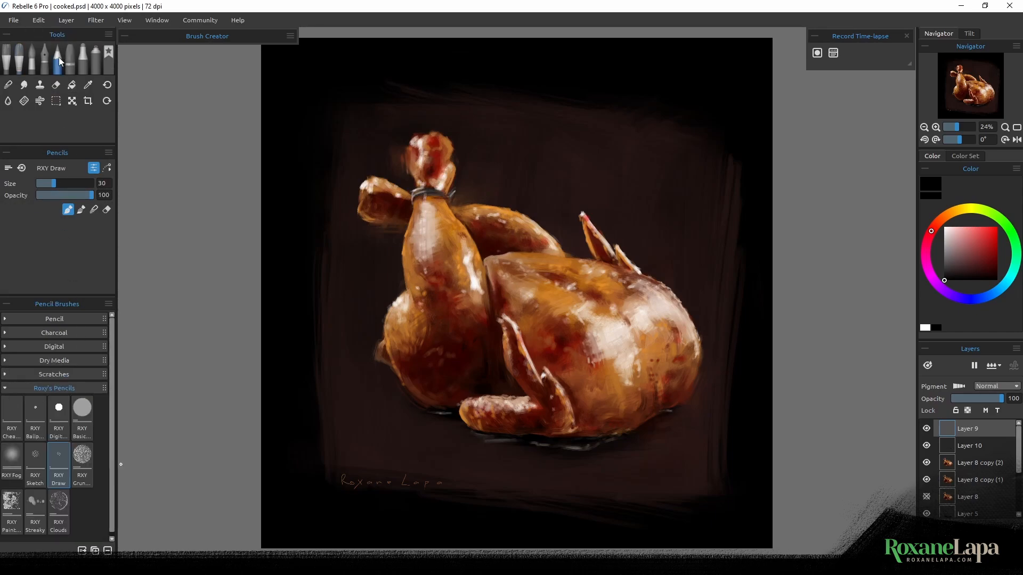
pyautogui.click(109, 304)
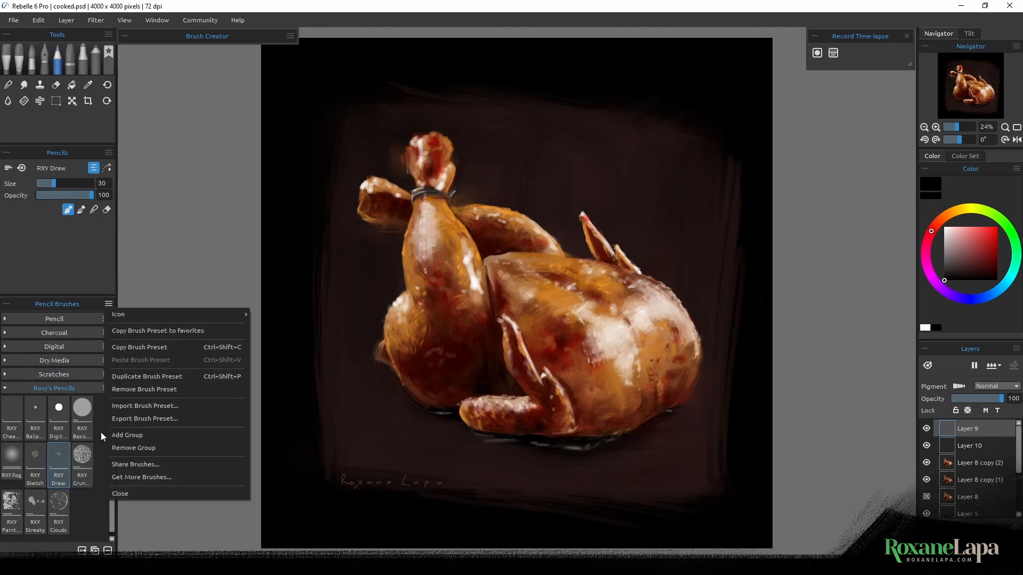
pyautogui.click(73, 389)
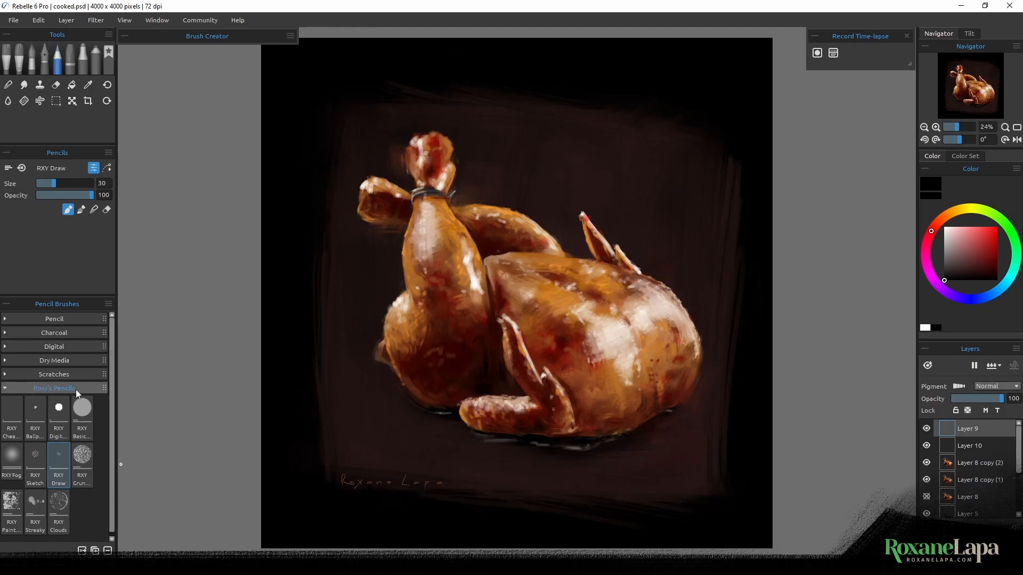
pyautogui.click(108, 303)
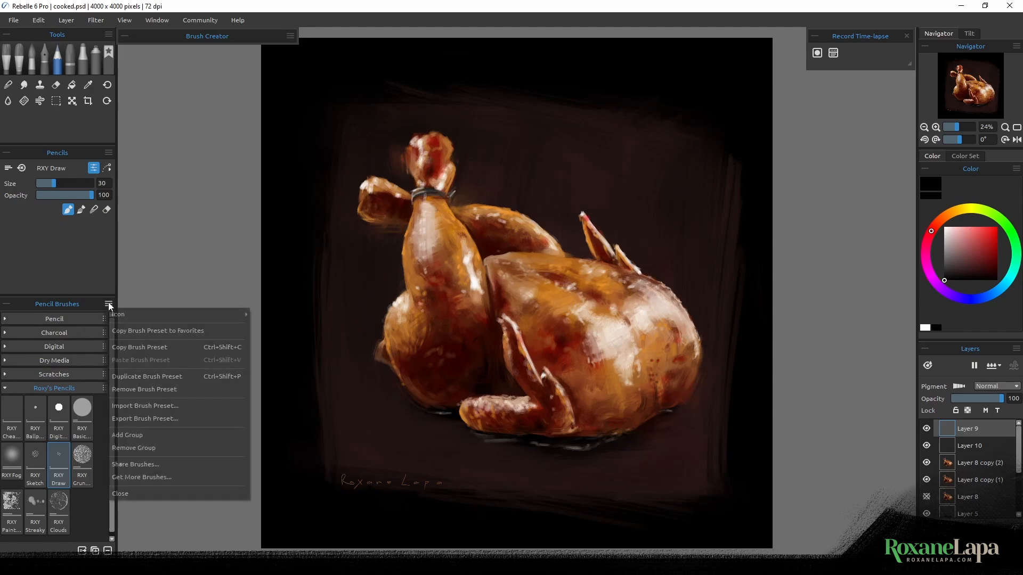
pyautogui.click(155, 410)
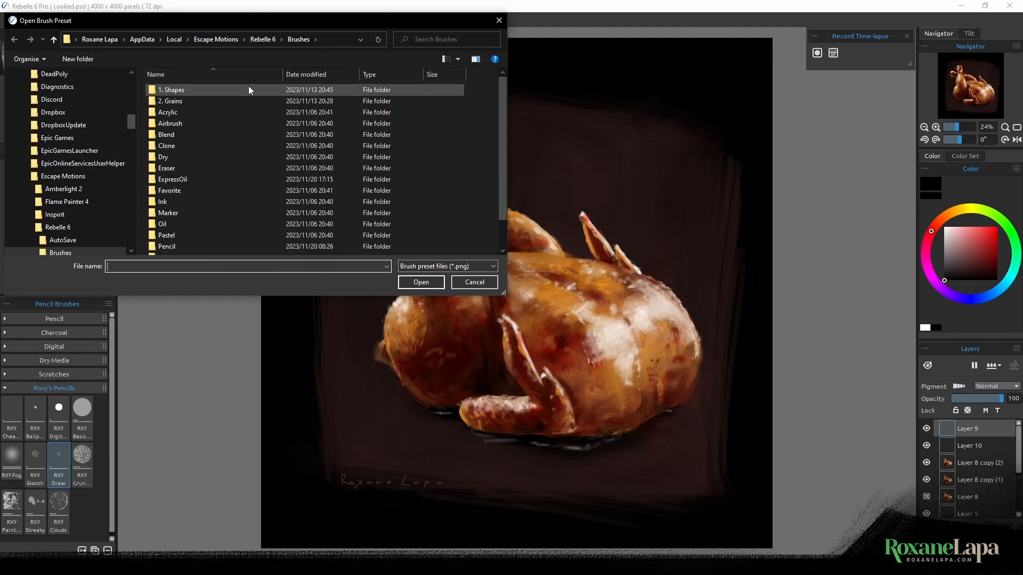
pyautogui.click(333, 39)
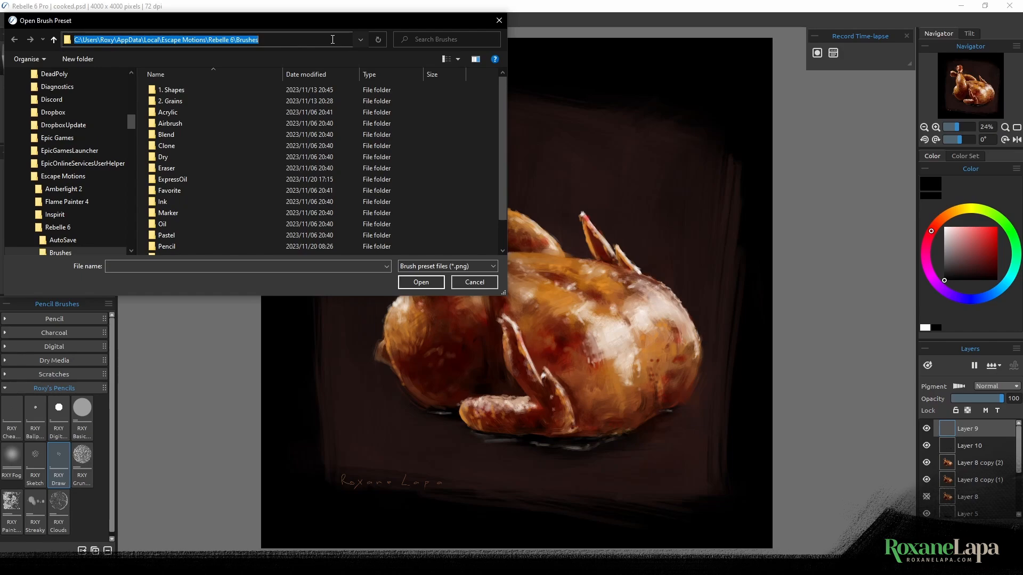
pyautogui.hotkey('ctrl', 'v')
pyautogui.press('Return')
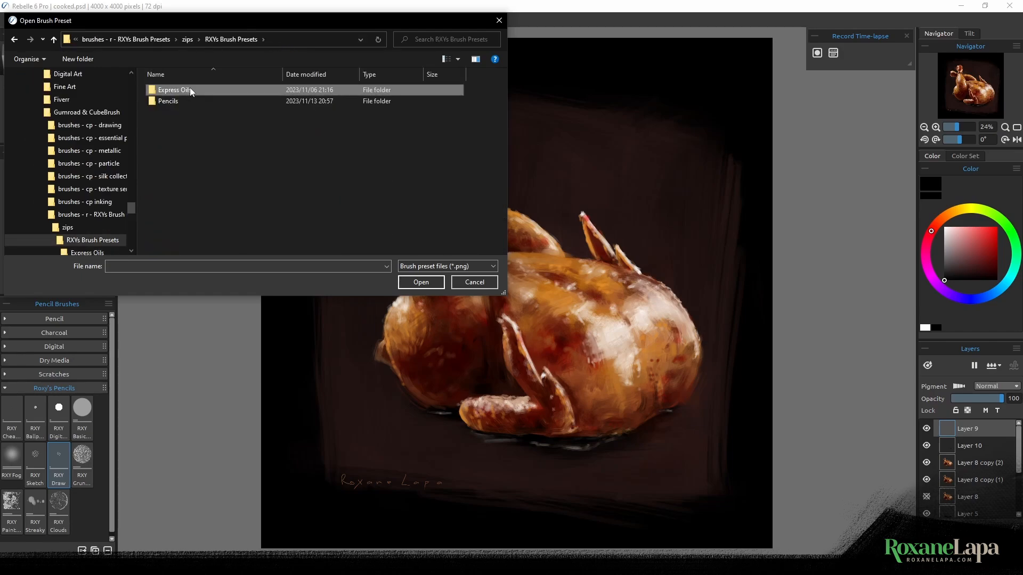
pyautogui.click(172, 106)
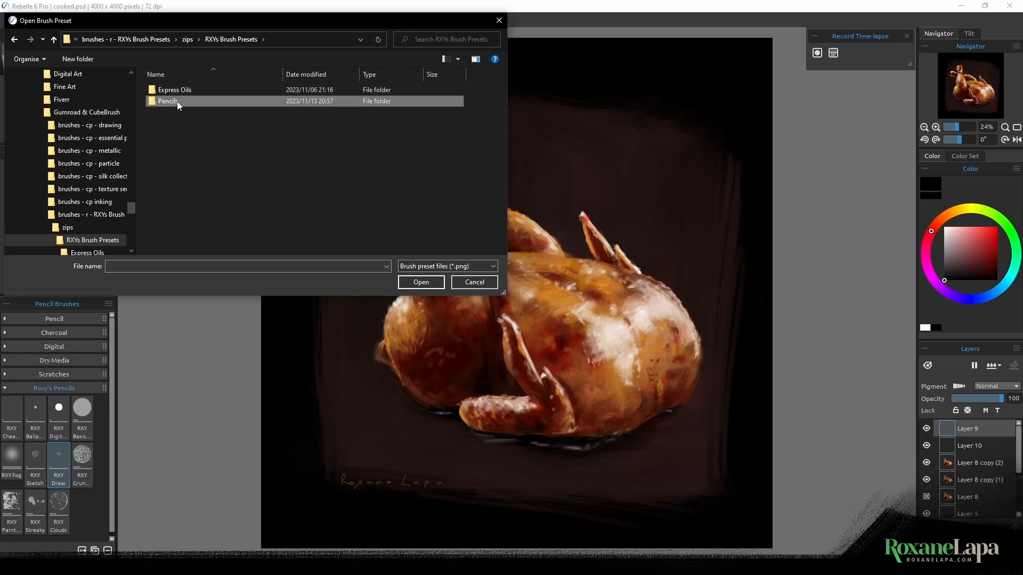
pyautogui.doubleClick(178, 103)
pyautogui.moveTo(171, 246); pyautogui.dragTo(480, 92)
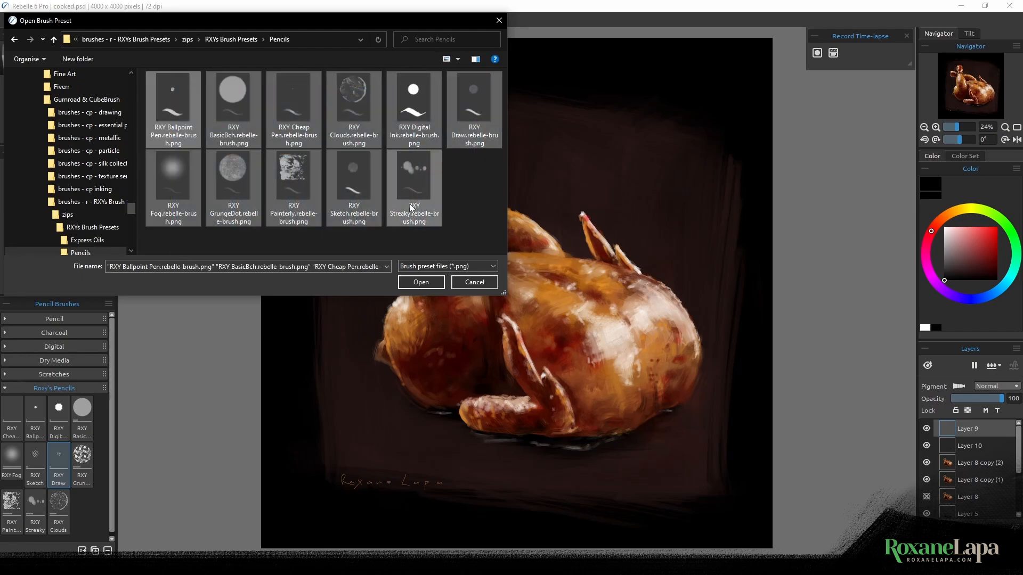
pyautogui.click(476, 283)
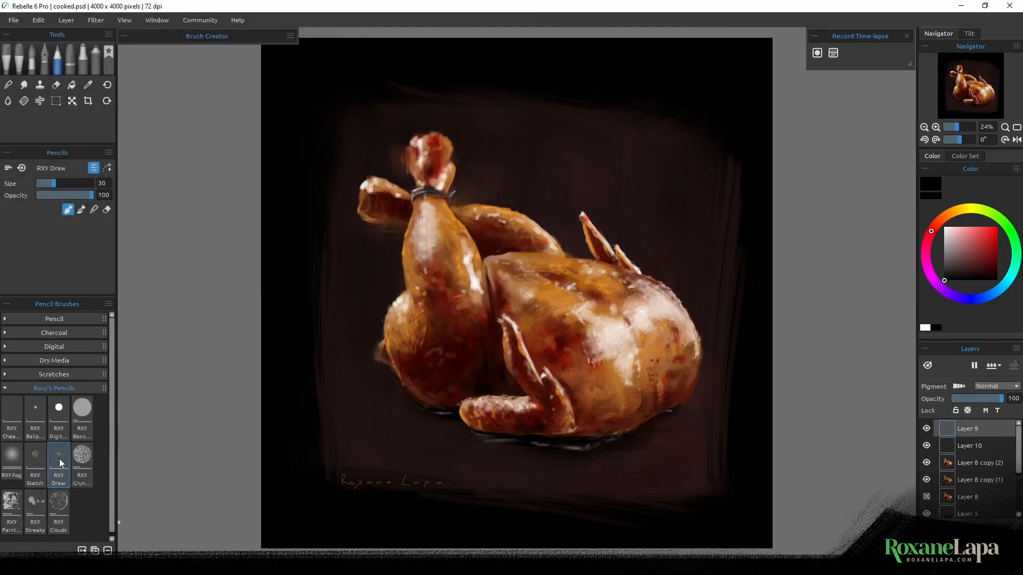
# Step: Extend the canvas to the right of the painting to a size of 7862 x 4000 pixels
pyautogui.moveTo(60, 462)
pyautogui.mouseDown()
pyautogui.moveTo(30, 467)
pyautogui.moveTo(62, 469)
pyautogui.mouseUp()
pyautogui.click(42, 23)
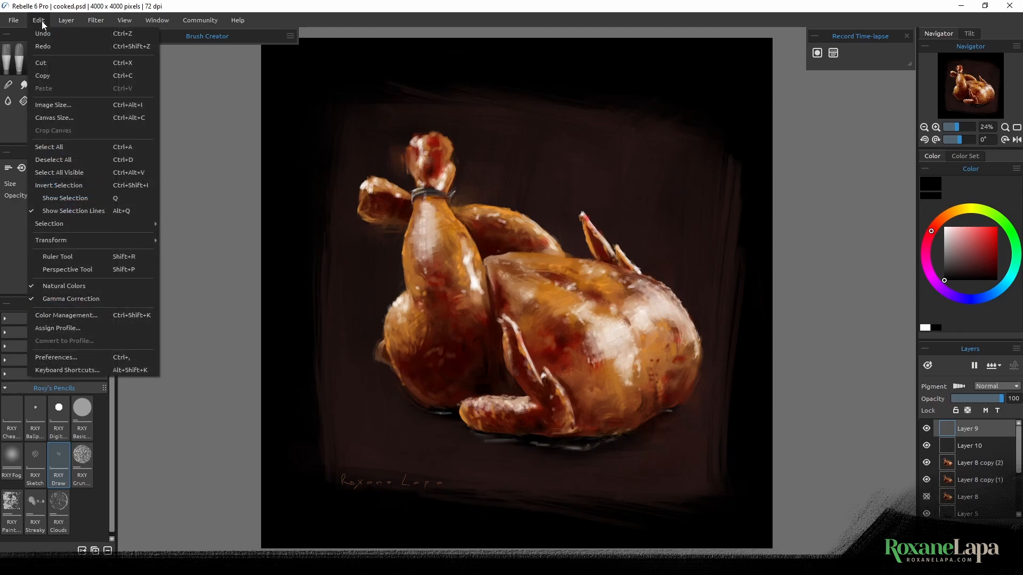
pyautogui.click(80, 118)
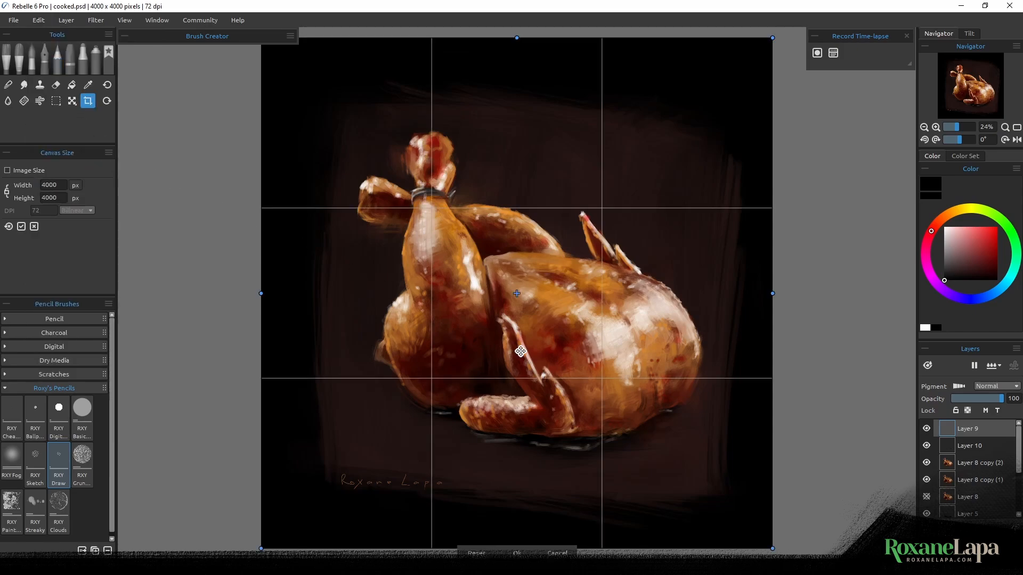
pyautogui.moveTo(559, 294); pyautogui.dragTo(326, 301)
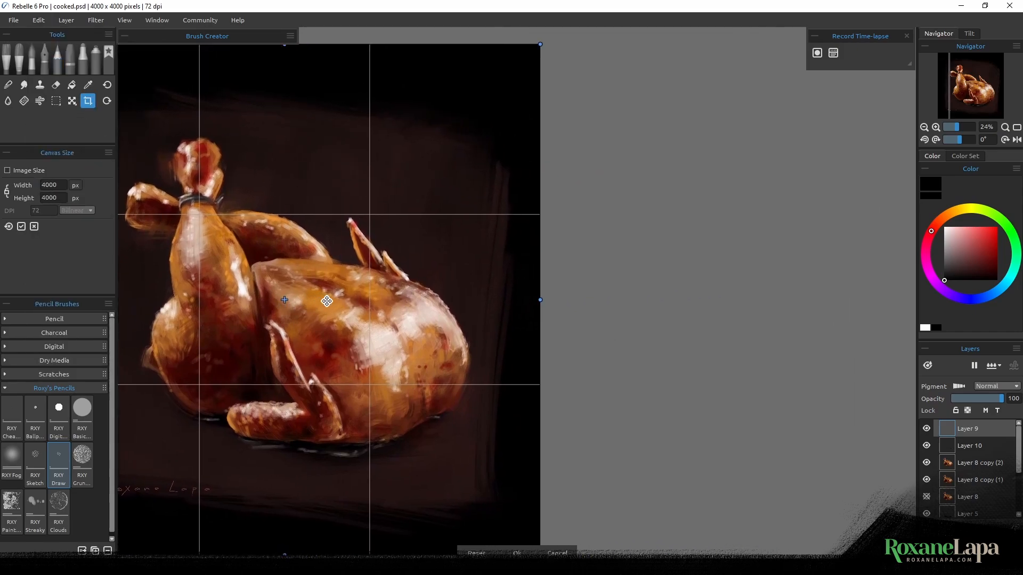
pyautogui.moveTo(543, 299); pyautogui.dragTo(973, 260)
pyautogui.moveTo(755, 283); pyautogui.dragTo(586, 275)
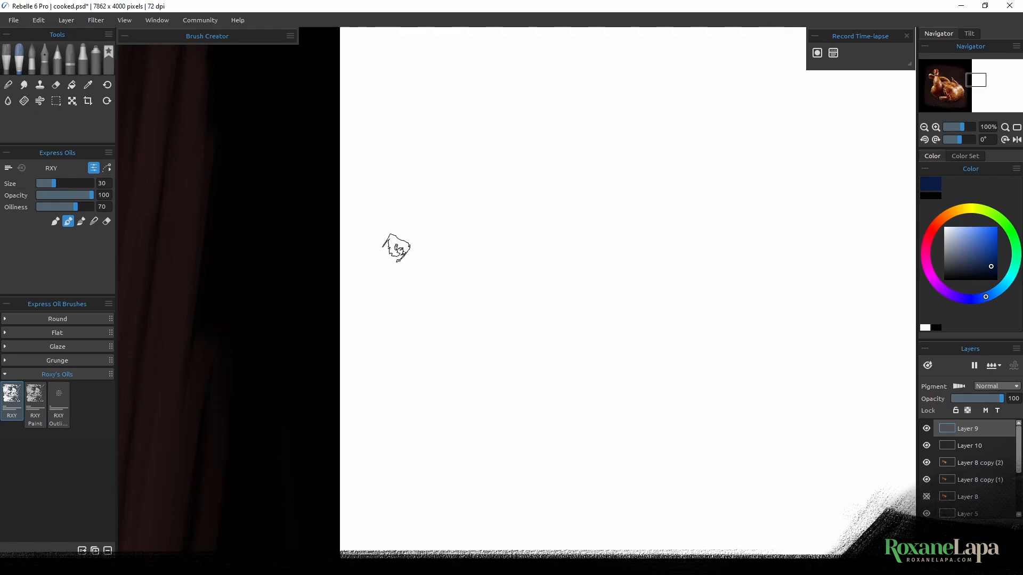
# Step: Paint a dark blue test patch on the white area with the RXY express oil brush and select the RXY Paint brush
pyautogui.moveTo(396, 248)
pyautogui.mouseDown()
pyautogui.moveTo(394, 259)
pyautogui.moveTo(468, 155)
pyautogui.moveTo(404, 293)
pyautogui.moveTo(421, 285)
pyautogui.moveTo(429, 201)
pyautogui.moveTo(377, 283)
pyautogui.moveTo(412, 365)
pyautogui.moveTo(464, 201)
pyautogui.moveTo(442, 216)
pyautogui.moveTo(442, 328)
pyautogui.moveTo(473, 181)
pyautogui.moveTo(393, 247)
pyautogui.moveTo(436, 191)
pyautogui.moveTo(357, 270)
pyautogui.moveTo(435, 453)
pyautogui.mouseUp()
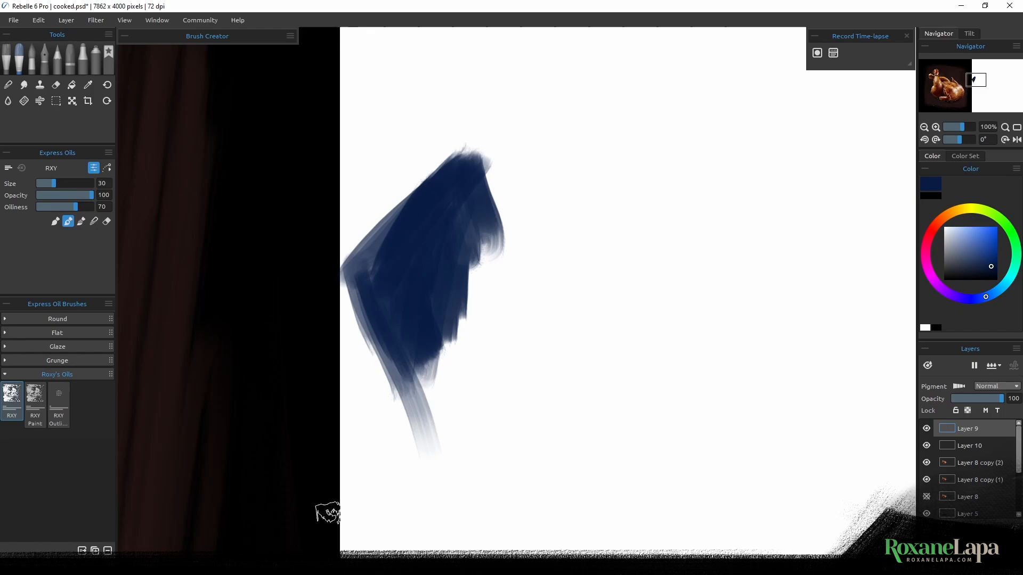
pyautogui.click(36, 400)
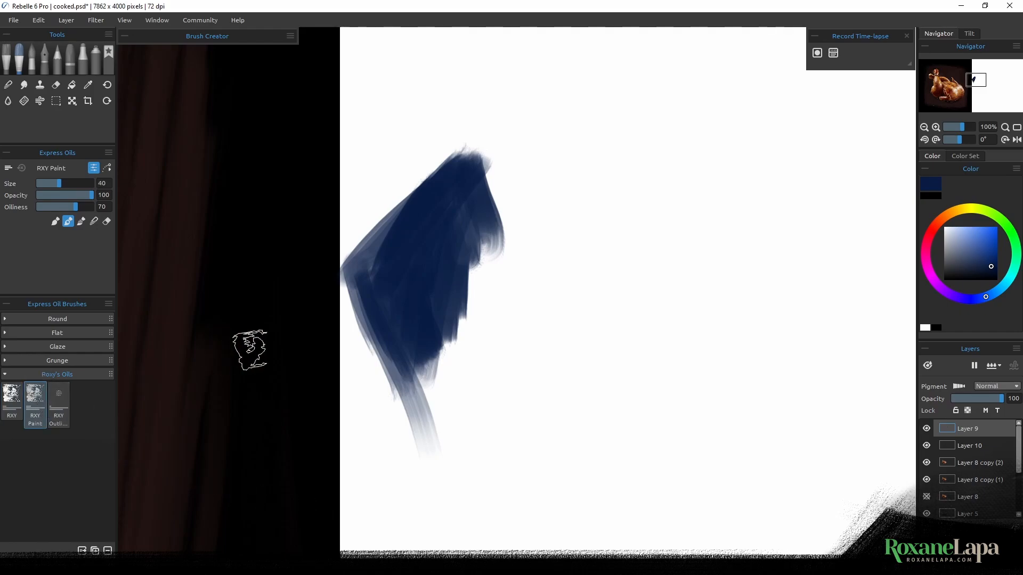
# Step: Blend dark teal strokes into the lower right side of the dark blue patch with the RXY Paint brush
pyautogui.click(1003, 287)
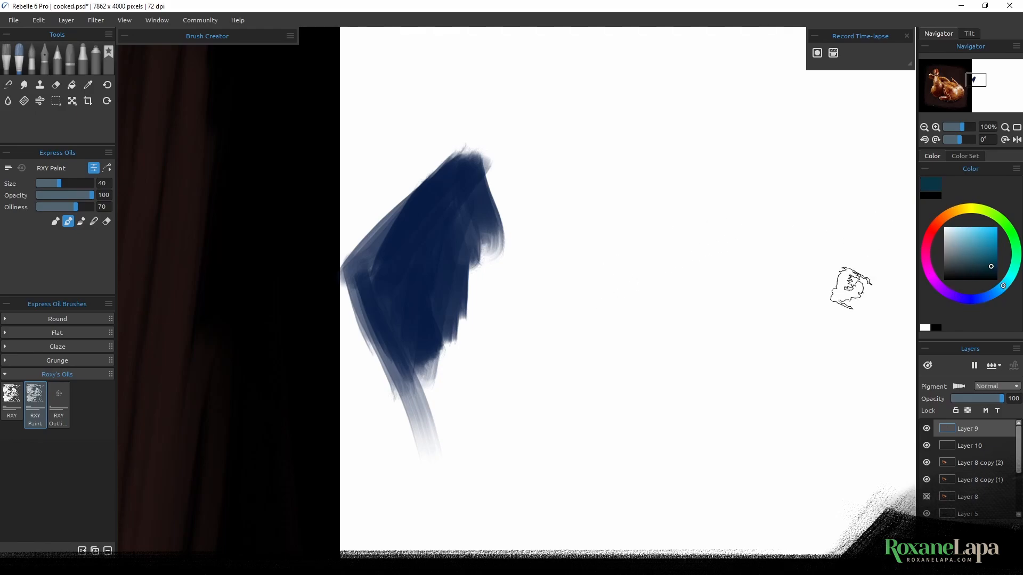
pyautogui.moveTo(445, 279)
pyautogui.mouseDown()
pyautogui.moveTo(477, 264)
pyautogui.moveTo(472, 308)
pyautogui.moveTo(513, 292)
pyautogui.moveTo(422, 347)
pyautogui.moveTo(479, 326)
pyautogui.moveTo(426, 392)
pyautogui.moveTo(501, 373)
pyautogui.mouseUp()
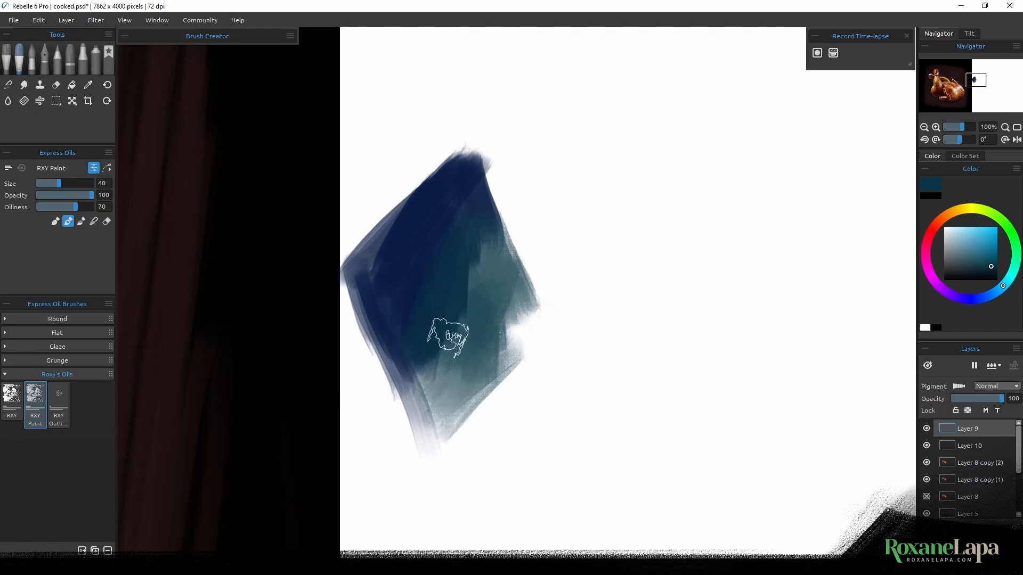
pyautogui.moveTo(453, 336)
pyautogui.mouseDown()
pyautogui.moveTo(449, 367)
pyautogui.moveTo(493, 301)
pyautogui.moveTo(498, 386)
pyautogui.moveTo(522, 362)
pyautogui.moveTo(511, 311)
pyautogui.moveTo(526, 334)
pyautogui.moveTo(501, 406)
pyautogui.moveTo(526, 376)
pyautogui.moveTo(510, 250)
pyautogui.moveTo(526, 272)
pyautogui.moveTo(532, 285)
pyautogui.moveTo(468, 275)
pyautogui.moveTo(473, 327)
pyautogui.moveTo(437, 320)
pyautogui.moveTo(458, 292)
pyautogui.moveTo(426, 344)
pyautogui.moveTo(416, 281)
pyautogui.mouseUp()
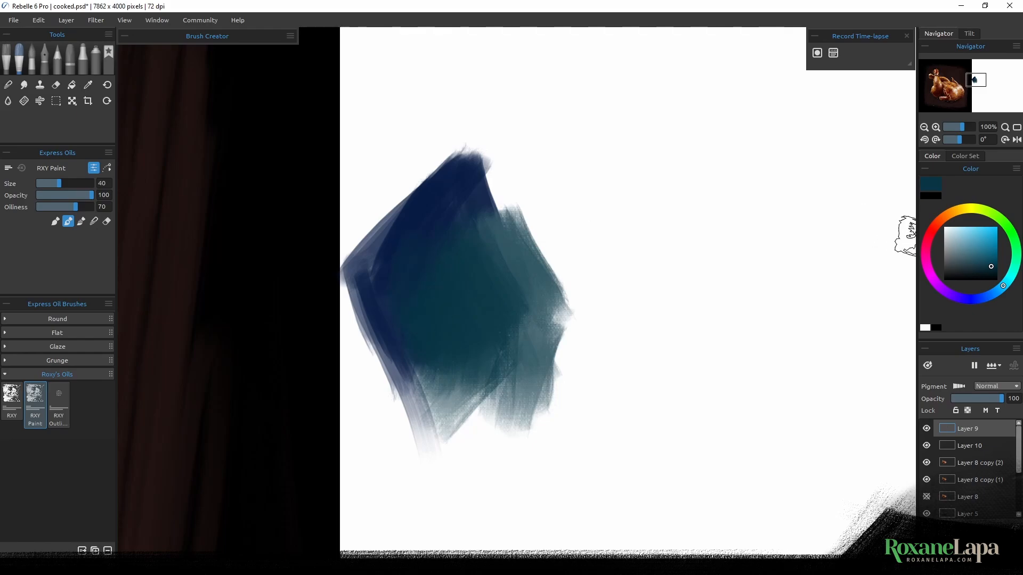
# Step: Paint a black patch above the teal area, overlapping the blue paint, with the RXY Paint brush
pyautogui.click(944, 281)
pyautogui.moveTo(570, 191)
pyautogui.mouseDown()
pyautogui.moveTo(560, 172)
pyautogui.moveTo(587, 219)
pyautogui.moveTo(558, 193)
pyautogui.moveTo(550, 205)
pyautogui.moveTo(541, 165)
pyautogui.moveTo(593, 126)
pyautogui.moveTo(562, 113)
pyautogui.moveTo(507, 137)
pyautogui.moveTo(543, 165)
pyautogui.moveTo(522, 189)
pyautogui.moveTo(546, 160)
pyautogui.moveTo(532, 160)
pyautogui.moveTo(489, 205)
pyautogui.moveTo(470, 201)
pyautogui.moveTo(475, 173)
pyautogui.moveTo(533, 277)
pyautogui.mouseUp()
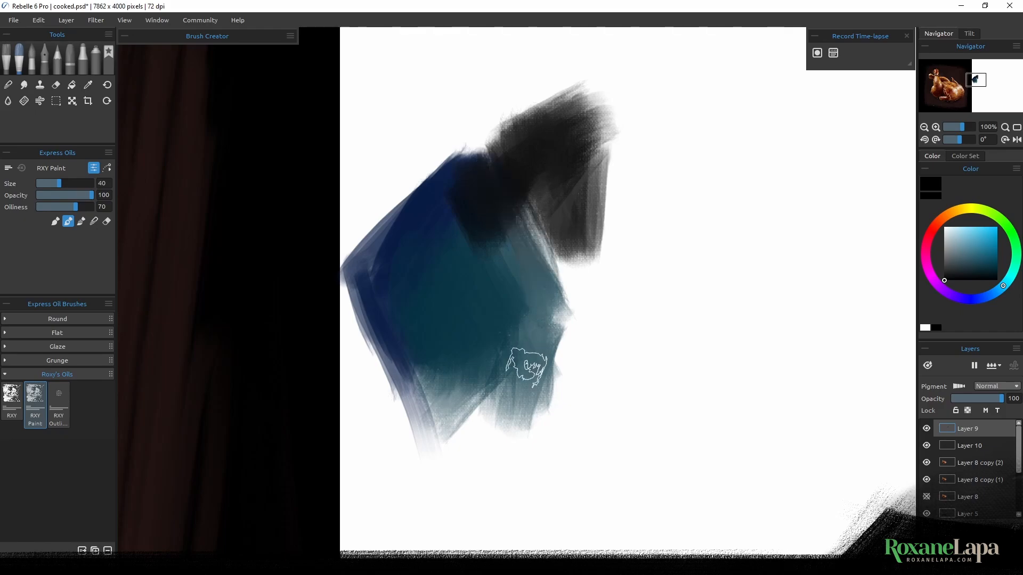
pyautogui.moveTo(434, 201)
pyautogui.mouseDown()
pyautogui.moveTo(561, 101)
pyautogui.moveTo(594, 98)
pyautogui.moveTo(605, 80)
pyautogui.moveTo(602, 245)
pyautogui.mouseUp()
# Step: Draw a black squiggle beside the black patch and outline the blue-teal patch's lower and right edges with the RXY Outliner brush
pyautogui.click(59, 397)
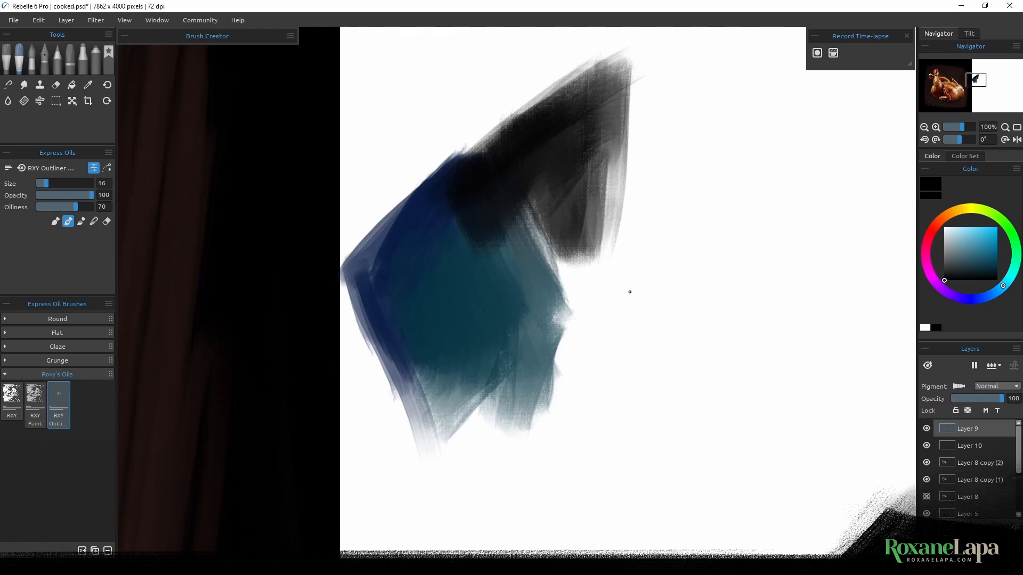
pyautogui.moveTo(617, 296)
pyautogui.mouseDown()
pyautogui.moveTo(672, 165)
pyautogui.moveTo(720, 243)
pyautogui.mouseUp()
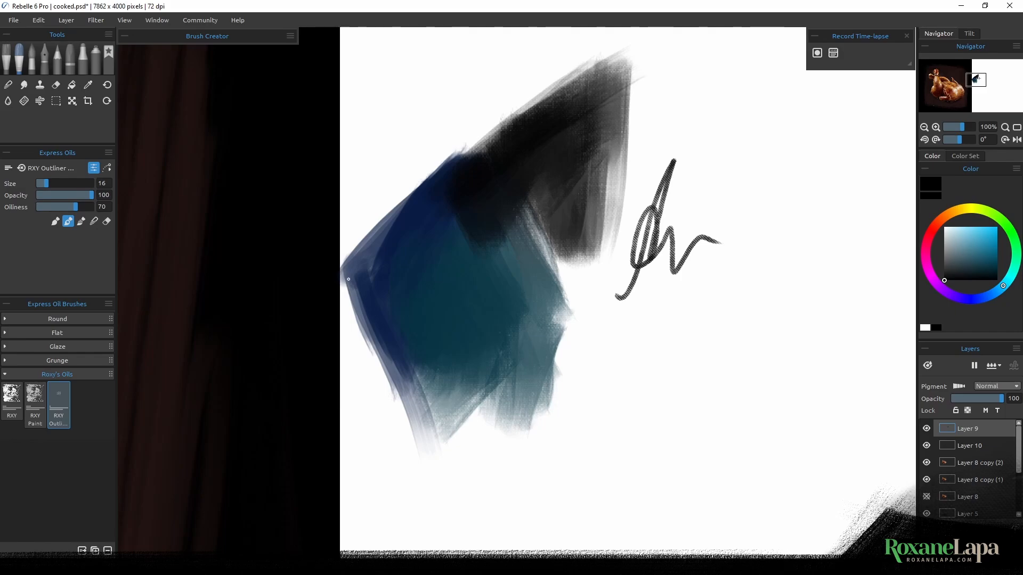
pyautogui.moveTo(341, 267); pyautogui.dragTo(400, 413)
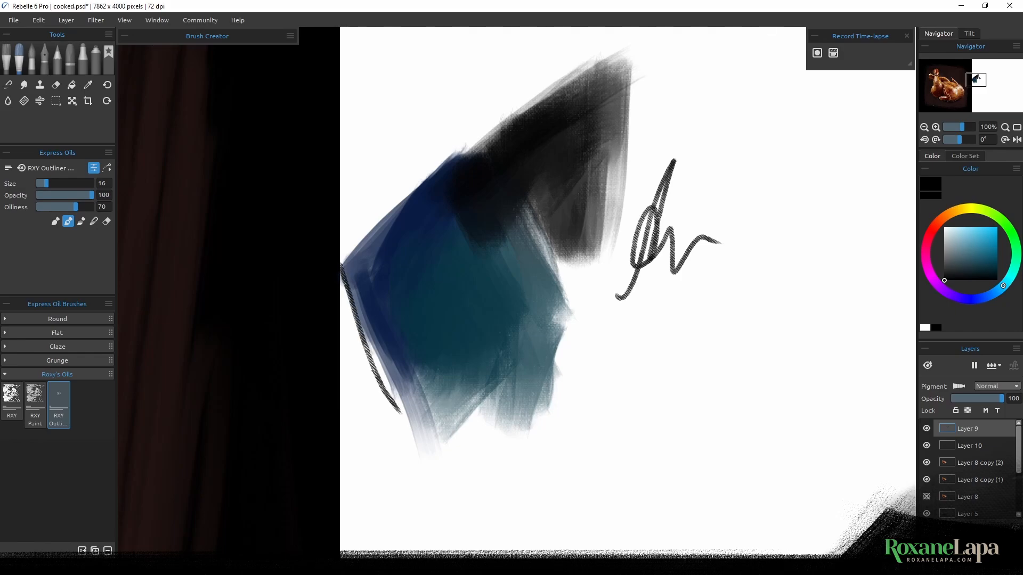
pyautogui.hotkey('ctrl', 'z')
pyautogui.moveTo(342, 272)
pyautogui.mouseDown()
pyautogui.moveTo(418, 473)
pyautogui.moveTo(516, 377)
pyautogui.moveTo(536, 421)
pyautogui.mouseUp()
pyautogui.moveTo(543, 244); pyautogui.dragTo(565, 317)
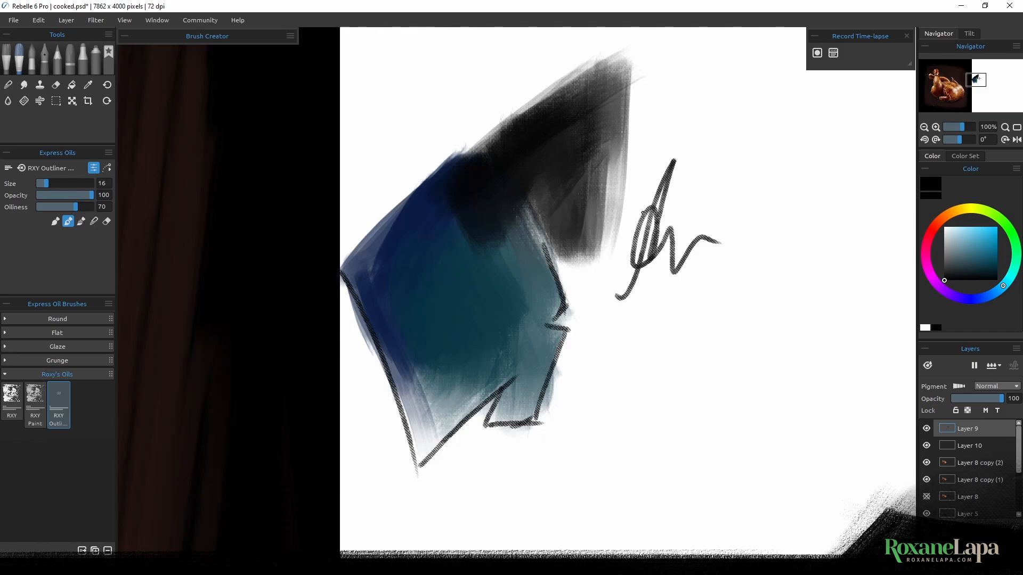
# Step: Add a second outliner squiggle above the first and a few tapering strokes beside the teal patch
pyautogui.moveTo(658, 189)
pyautogui.mouseDown()
pyautogui.moveTo(665, 135)
pyautogui.moveTo(731, 175)
pyautogui.mouseUp()
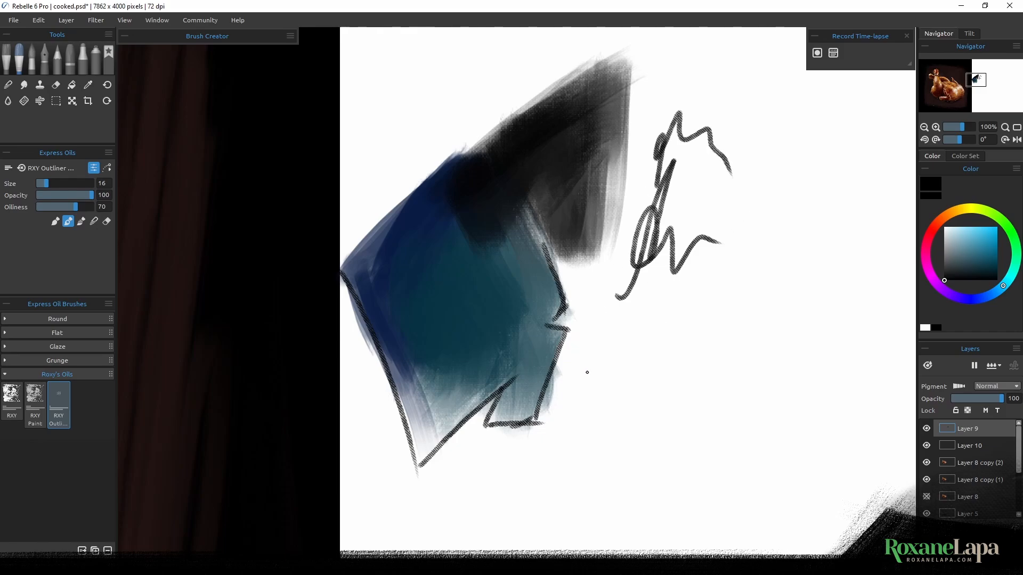
pyautogui.moveTo(580, 296)
pyautogui.mouseDown()
pyautogui.moveTo(596, 391)
pyautogui.moveTo(611, 418)
pyautogui.mouseUp()
pyautogui.moveTo(596, 329); pyautogui.dragTo(615, 430)
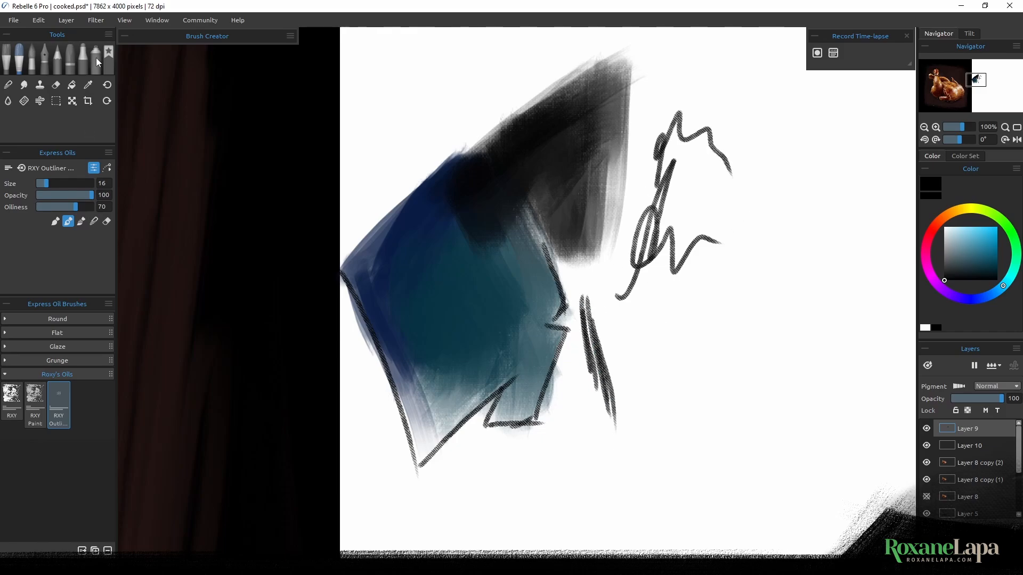
# Step: Draw a thin dark teal scribble on the empty white area with the RXY Cheap Pen from Roxy's Pencils
pyautogui.click(57, 60)
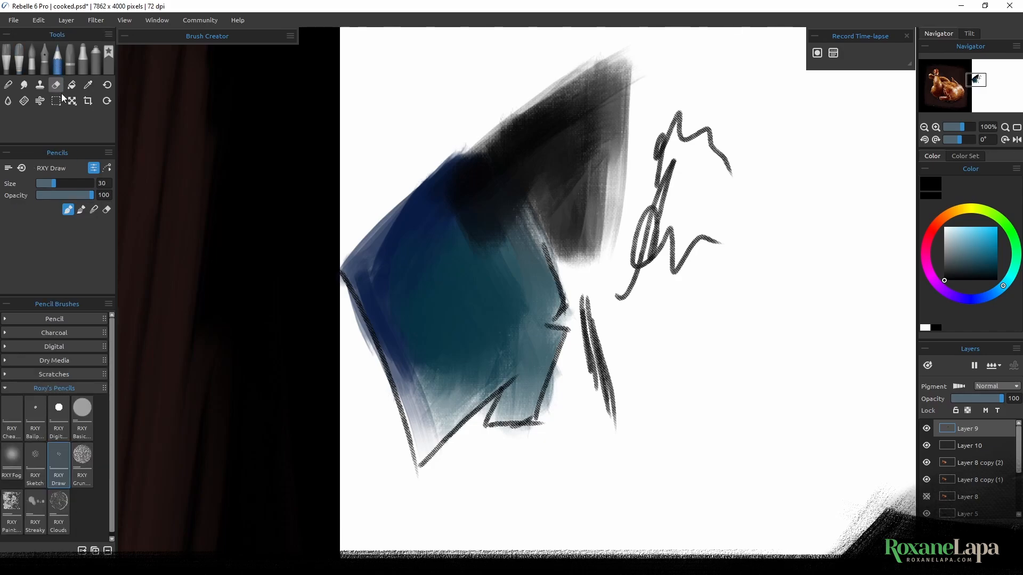
pyautogui.click(12, 417)
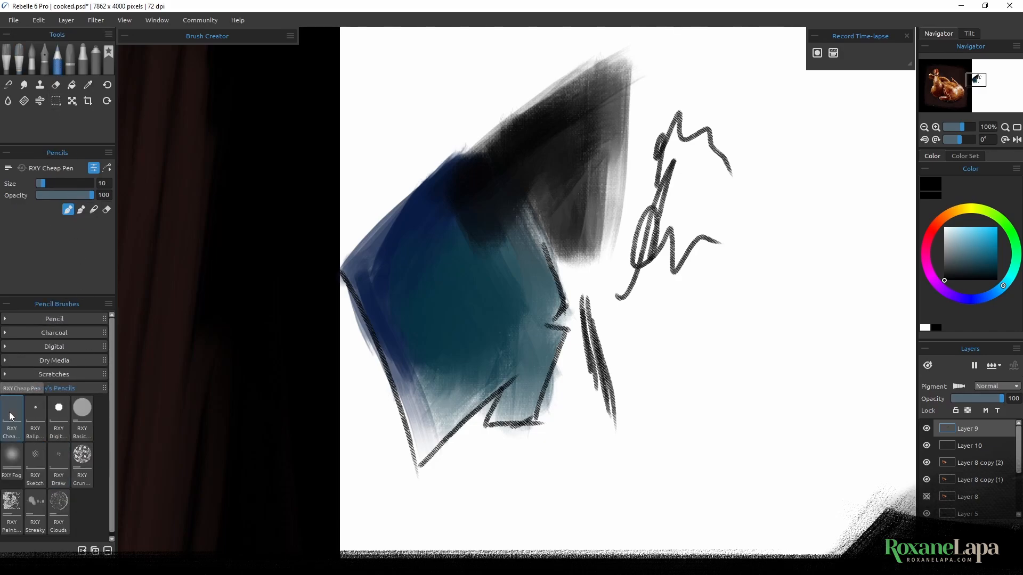
pyautogui.moveTo(558, 373); pyautogui.dragTo(441, 350)
pyautogui.click(980, 273)
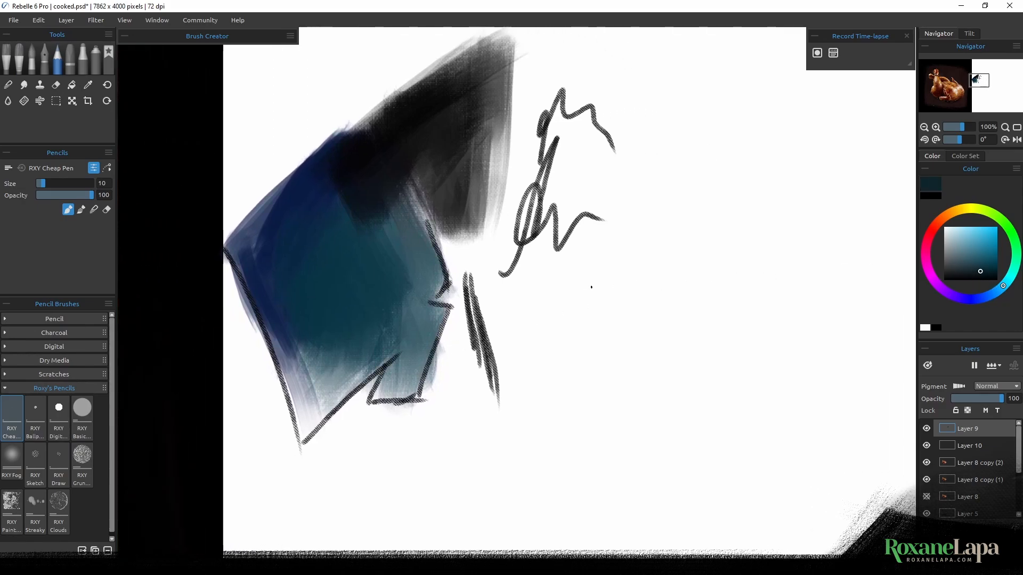
pyautogui.moveTo(580, 326)
pyautogui.mouseDown()
pyautogui.moveTo(607, 333)
pyautogui.moveTo(695, 286)
pyautogui.mouseUp()
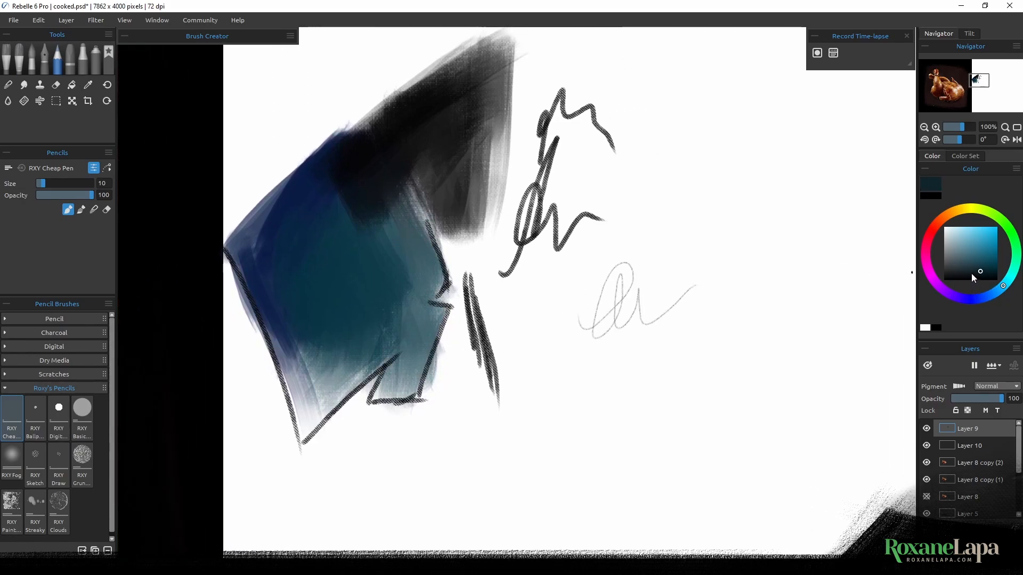
# Step: Switch the colour to dark blue and draw overlapping loops and zigzags around the thin scribble with the RXY Cheap Pen
pyautogui.moveTo(996, 293); pyautogui.dragTo(975, 299)
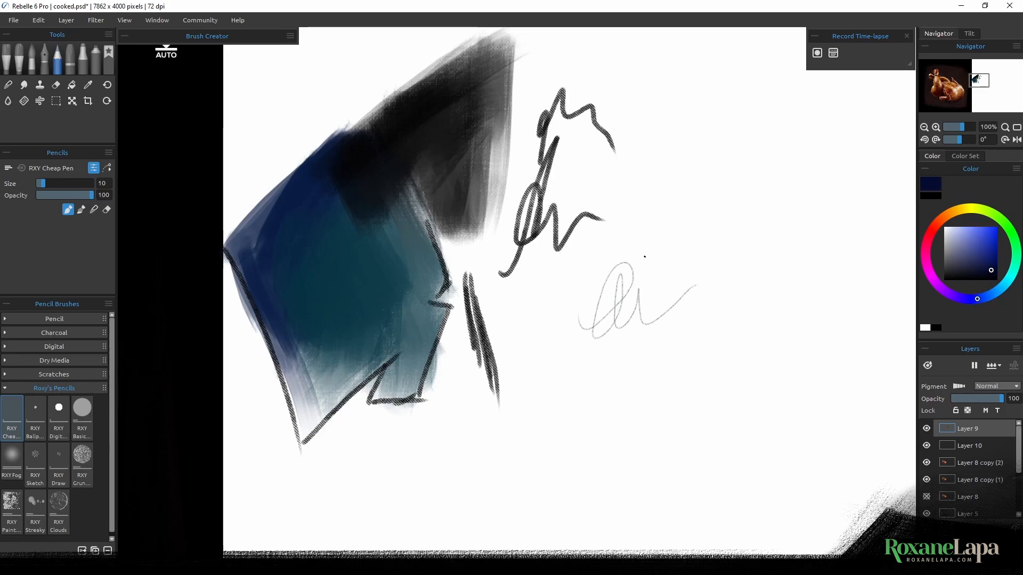
pyautogui.click(986, 266)
pyautogui.moveTo(666, 224)
pyautogui.mouseDown()
pyautogui.moveTo(613, 299)
pyautogui.moveTo(676, 333)
pyautogui.mouseUp()
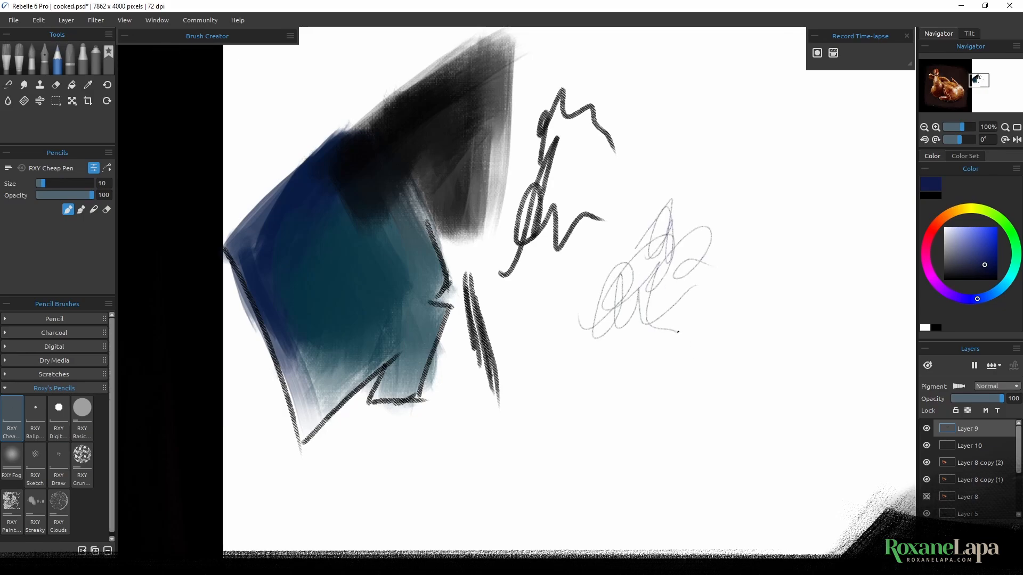
pyautogui.moveTo(682, 243); pyautogui.dragTo(589, 320)
pyautogui.moveTo(552, 275)
pyautogui.mouseDown()
pyautogui.moveTo(612, 223)
pyautogui.moveTo(608, 254)
pyautogui.moveTo(629, 282)
pyautogui.moveTo(641, 254)
pyautogui.moveTo(661, 250)
pyautogui.moveTo(608, 258)
pyautogui.moveTo(645, 342)
pyautogui.moveTo(666, 322)
pyautogui.moveTo(640, 311)
pyautogui.moveTo(683, 292)
pyautogui.moveTo(671, 292)
pyautogui.moveTo(692, 403)
pyautogui.mouseUp()
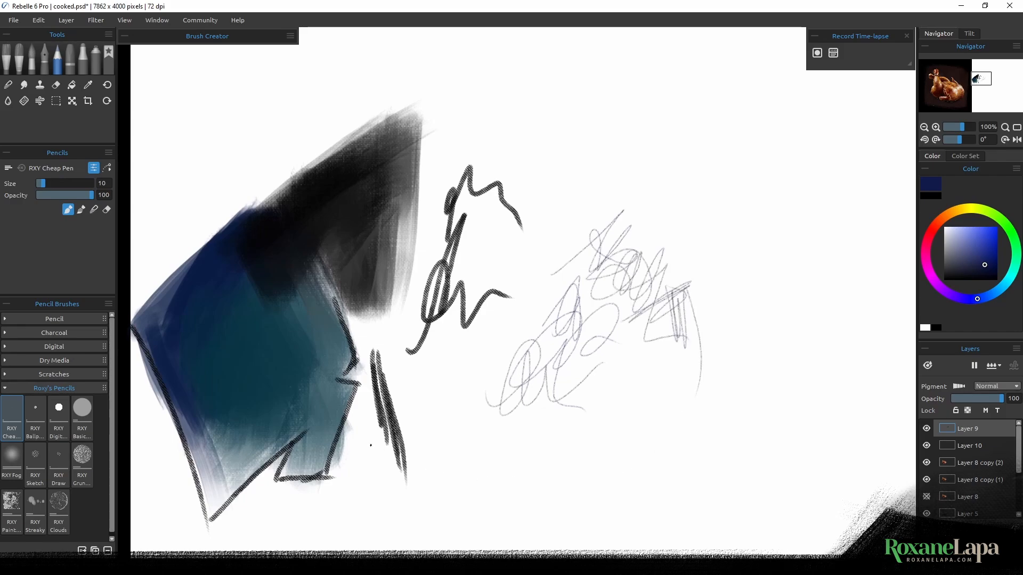
# Step: Draw dark blue loops, zigzags and dense hatching beside the thin scribbles with the RXY Ballpoint pen
pyautogui.click(35, 414)
pyautogui.moveTo(676, 218)
pyautogui.mouseDown()
pyautogui.moveTo(677, 174)
pyautogui.moveTo(663, 232)
pyautogui.moveTo(693, 367)
pyautogui.mouseUp()
pyautogui.moveTo(723, 218)
pyautogui.mouseDown()
pyautogui.moveTo(738, 266)
pyautogui.moveTo(768, 234)
pyautogui.moveTo(818, 282)
pyautogui.mouseUp()
pyautogui.moveTo(731, 323)
pyautogui.mouseDown()
pyautogui.moveTo(735, 355)
pyautogui.moveTo(794, 371)
pyautogui.mouseUp()
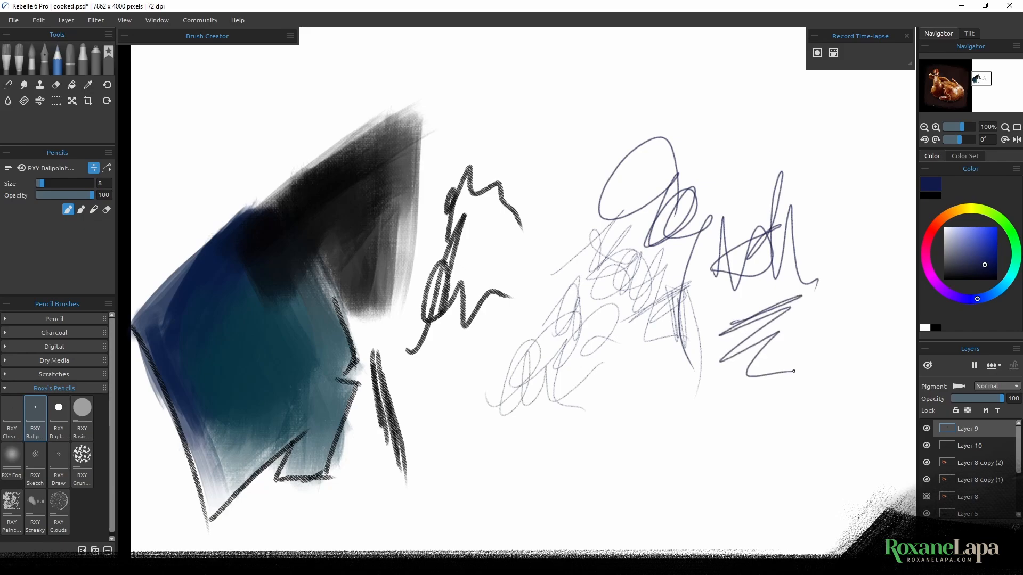
pyautogui.moveTo(719, 380)
pyautogui.mouseDown()
pyautogui.moveTo(695, 325)
pyautogui.moveTo(690, 390)
pyautogui.mouseUp()
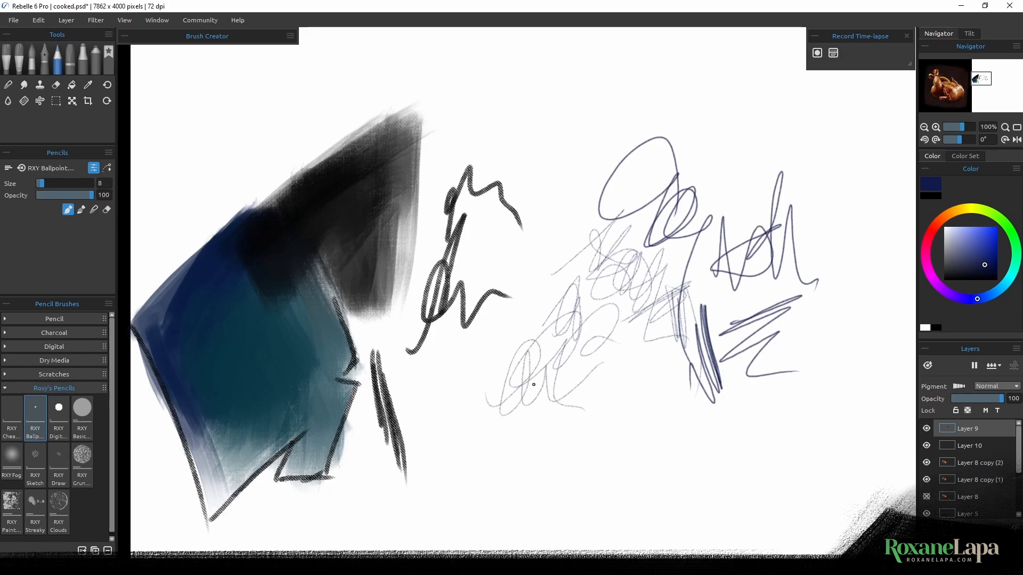
# Step: Draw a wavy line crossed by several vertical strokes below the scribbles with the RXY Digital Ink brush
pyautogui.hotkey('ctrl', '-')
pyautogui.click(59, 413)
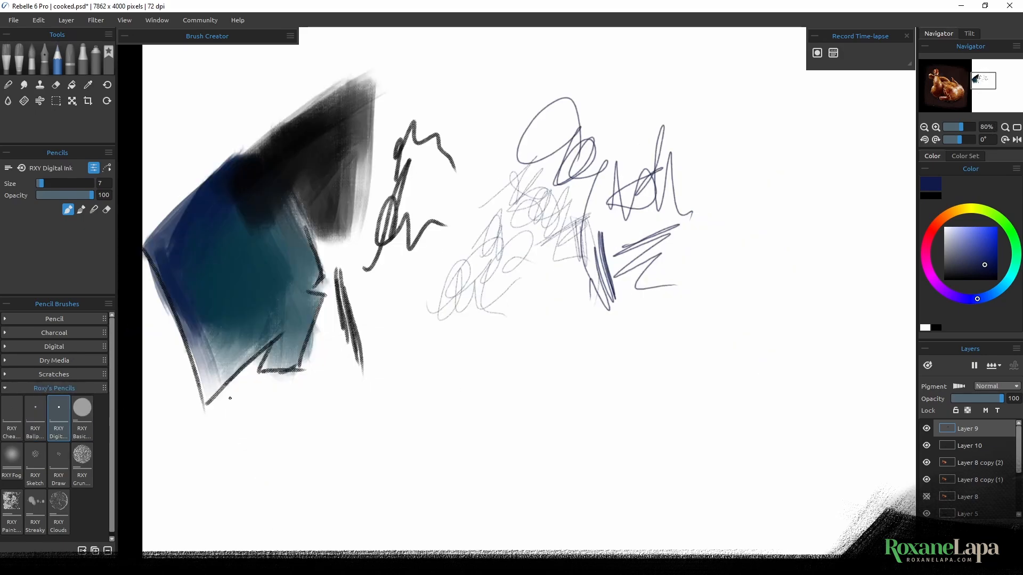
pyautogui.moveTo(432, 393); pyautogui.dragTo(656, 351)
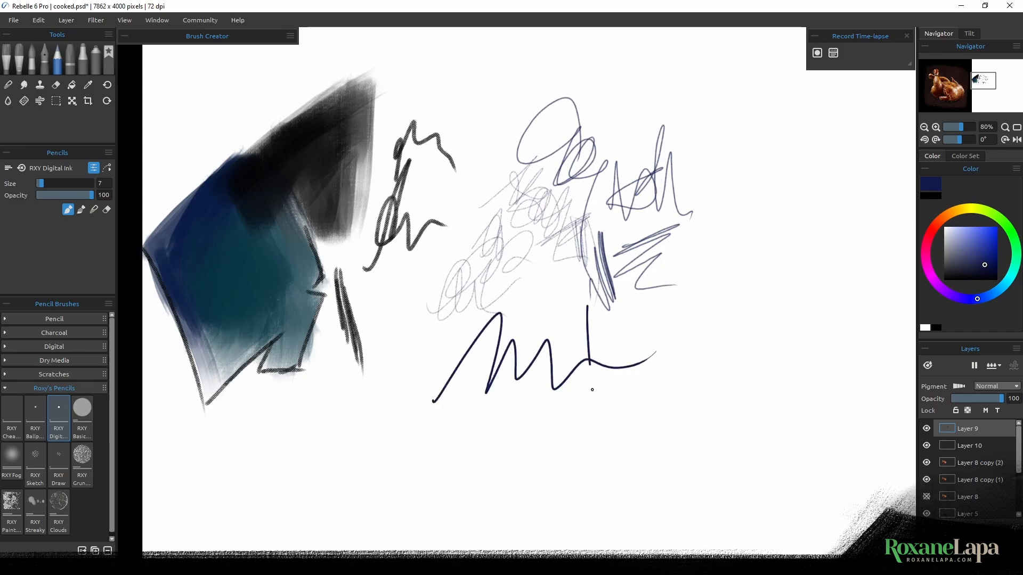
pyautogui.moveTo(590, 365); pyautogui.dragTo(595, 431)
pyautogui.moveTo(596, 318); pyautogui.dragTo(597, 428)
pyautogui.moveTo(607, 318); pyautogui.dragTo(614, 448)
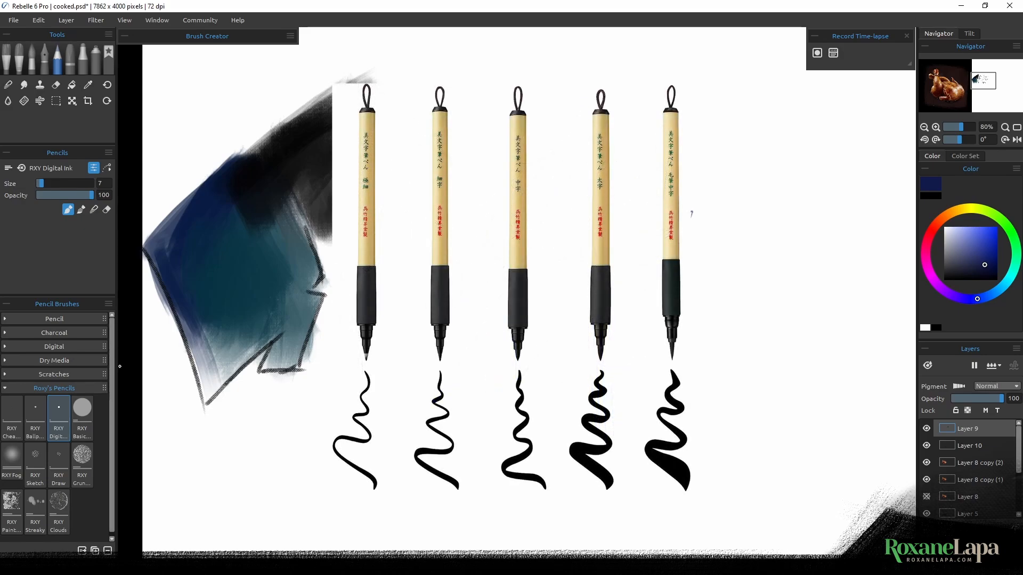
# Step: Paint a broad band of parallel dark blue strokes and a bent stroke ending in a filled shape with the RXY BasicBch brush
pyautogui.click(82, 409)
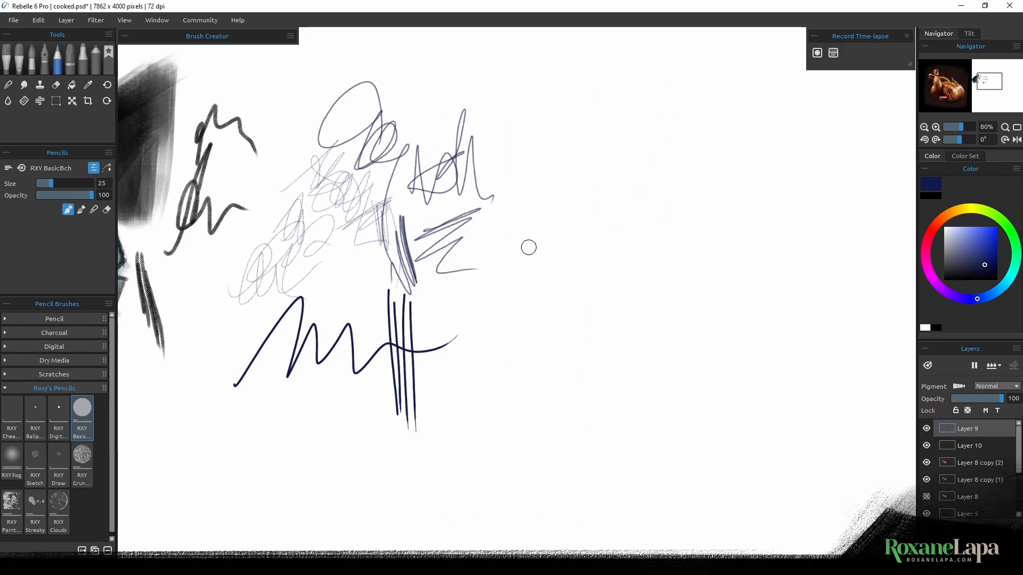
pyautogui.moveTo(554, 200)
pyautogui.mouseDown()
pyautogui.moveTo(496, 389)
pyautogui.moveTo(514, 292)
pyautogui.moveTo(532, 256)
pyautogui.moveTo(486, 418)
pyautogui.moveTo(542, 263)
pyautogui.moveTo(527, 283)
pyautogui.moveTo(496, 408)
pyautogui.moveTo(566, 221)
pyautogui.moveTo(518, 380)
pyautogui.moveTo(593, 223)
pyautogui.moveTo(600, 235)
pyautogui.moveTo(542, 361)
pyautogui.mouseUp()
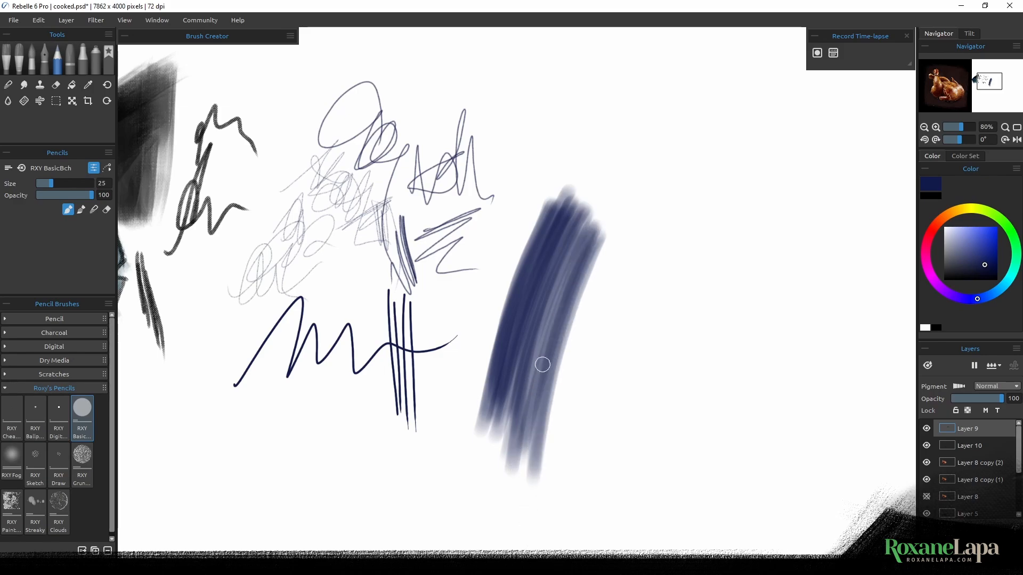
pyautogui.moveTo(608, 291)
pyautogui.mouseDown()
pyautogui.moveTo(694, 167)
pyautogui.moveTo(607, 303)
pyautogui.moveTo(612, 445)
pyautogui.moveTo(598, 443)
pyautogui.moveTo(612, 445)
pyautogui.moveTo(626, 429)
pyautogui.moveTo(620, 419)
pyautogui.moveTo(598, 423)
pyautogui.moveTo(605, 448)
pyautogui.moveTo(617, 372)
pyautogui.moveTo(578, 453)
pyautogui.moveTo(621, 464)
pyautogui.moveTo(626, 482)
pyautogui.moveTo(585, 477)
pyautogui.moveTo(569, 443)
pyautogui.moveTo(623, 518)
pyautogui.mouseUp()
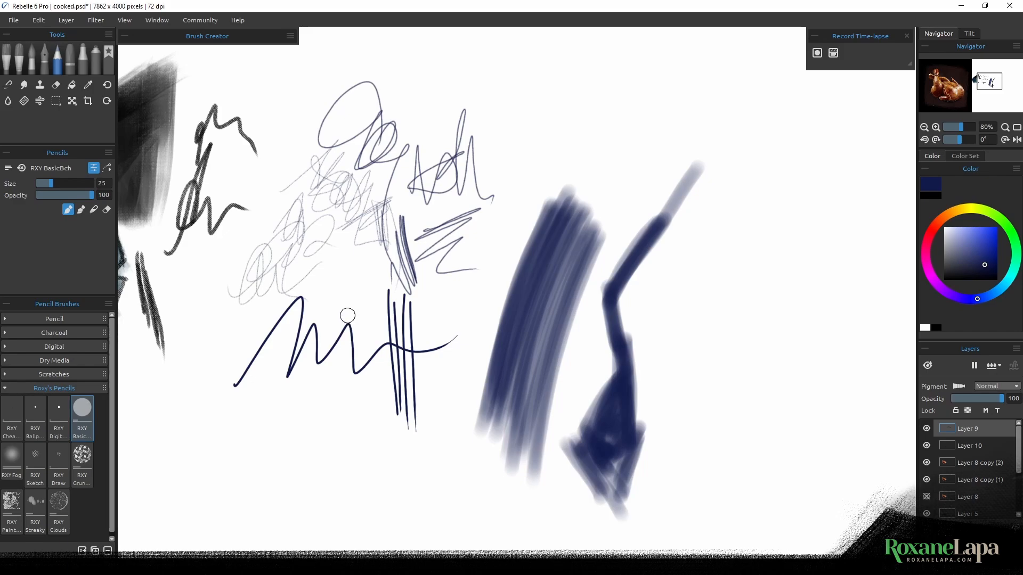
pyautogui.click(4, 348)
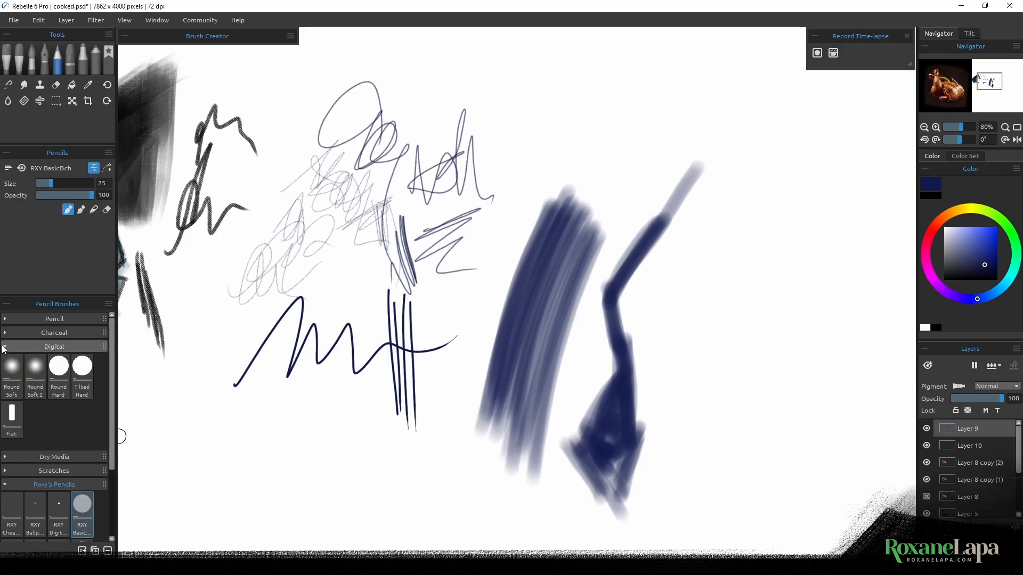
pyautogui.click(5, 348)
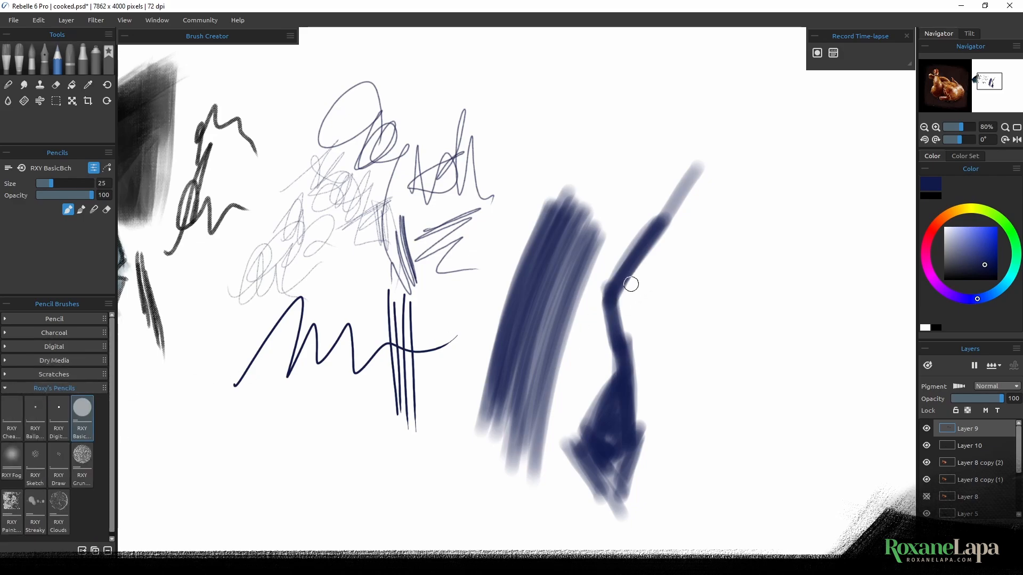
# Step: Spray soft dark blue haze around the bent stroke with the RXY Fog brush
pyautogui.click(13, 457)
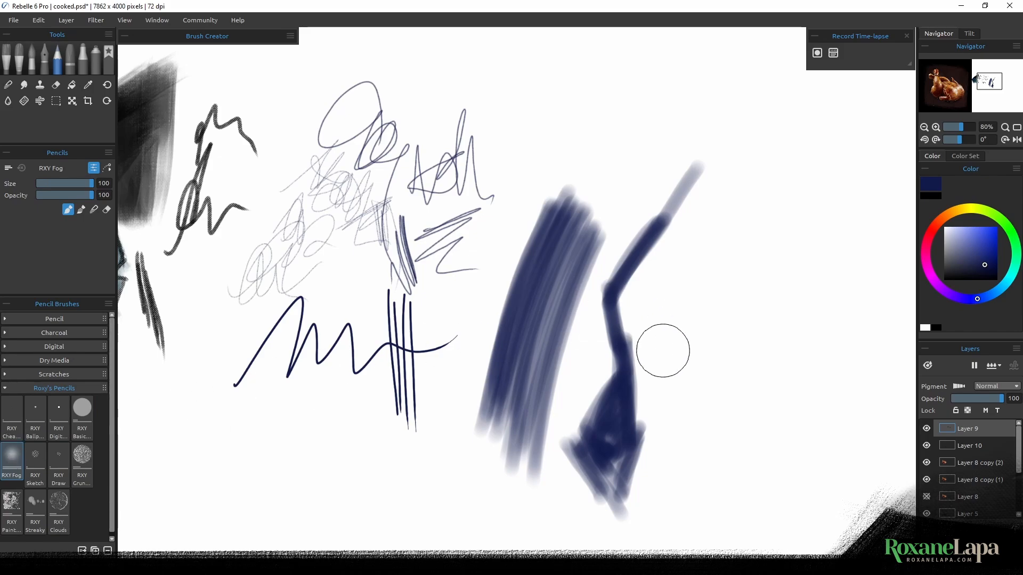
pyautogui.moveTo(662, 347); pyautogui.dragTo(726, 482)
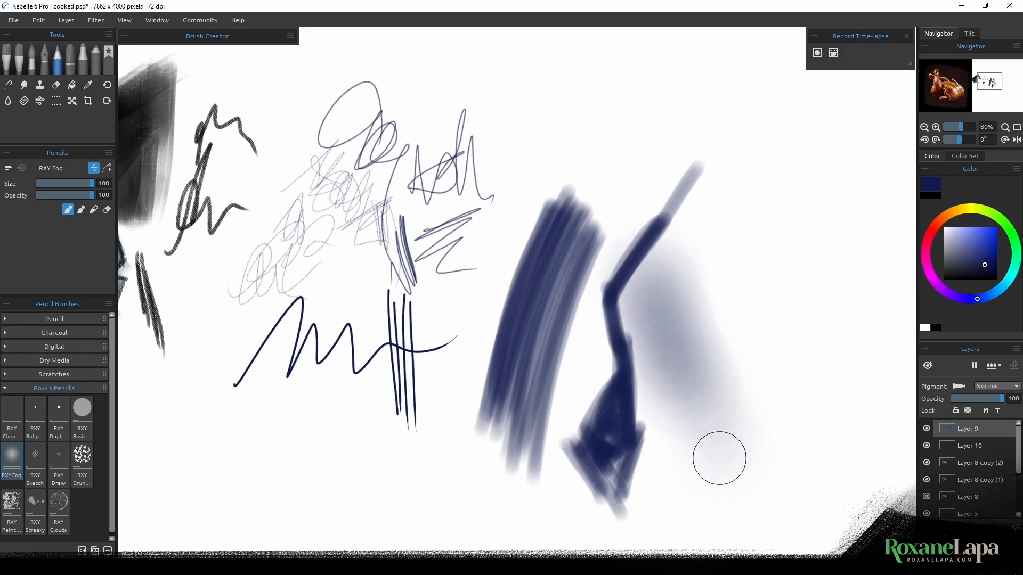
pyautogui.moveTo(719, 442)
pyautogui.mouseDown()
pyautogui.moveTo(670, 275)
pyautogui.moveTo(682, 331)
pyautogui.moveTo(657, 266)
pyautogui.moveTo(707, 441)
pyautogui.mouseUp()
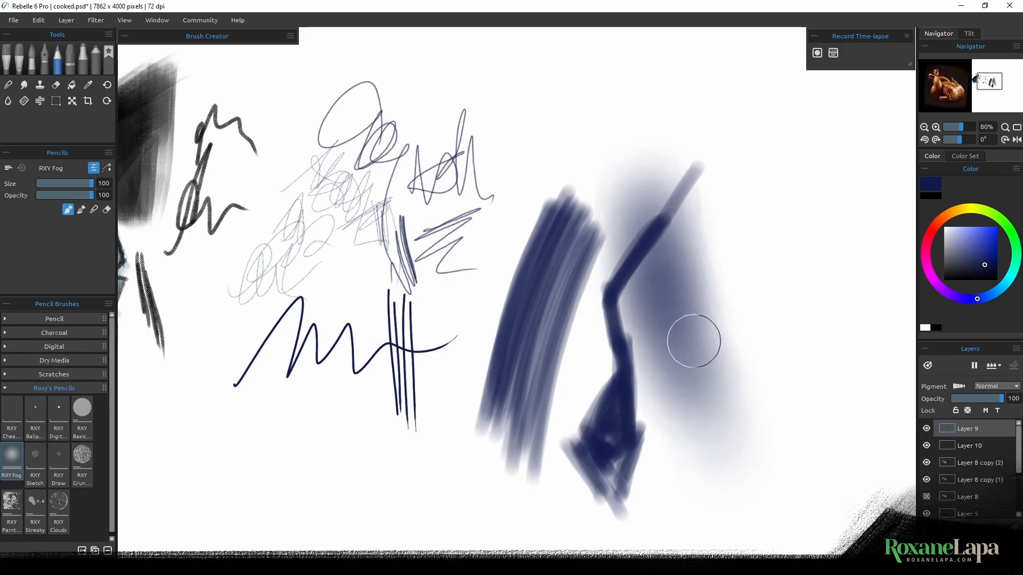
pyautogui.moveTo(692, 341)
pyautogui.mouseDown()
pyautogui.moveTo(713, 290)
pyautogui.moveTo(821, 272)
pyautogui.mouseUp()
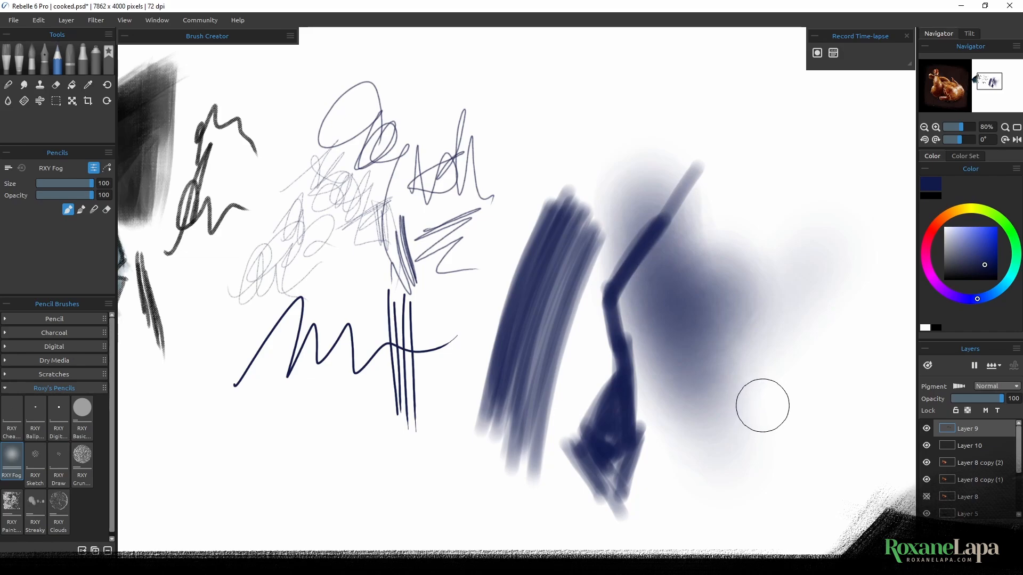
pyautogui.moveTo(590, 288)
pyautogui.mouseDown()
pyautogui.moveTo(631, 246)
pyautogui.moveTo(579, 316)
pyautogui.moveTo(547, 267)
pyautogui.moveTo(549, 199)
pyautogui.moveTo(607, 167)
pyautogui.moveTo(651, 171)
pyautogui.moveTo(708, 137)
pyautogui.mouseUp()
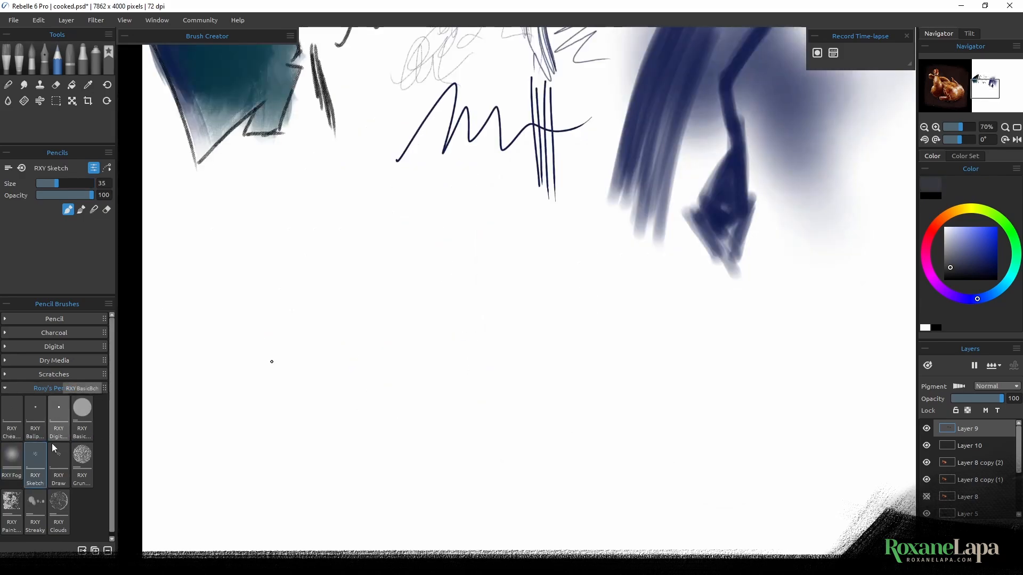
# Step: Sketch a head construction with a skull circle, side oval, guide lines and jaw below the test strokes using the RXY Sketch brush
pyautogui.click(45, 462)
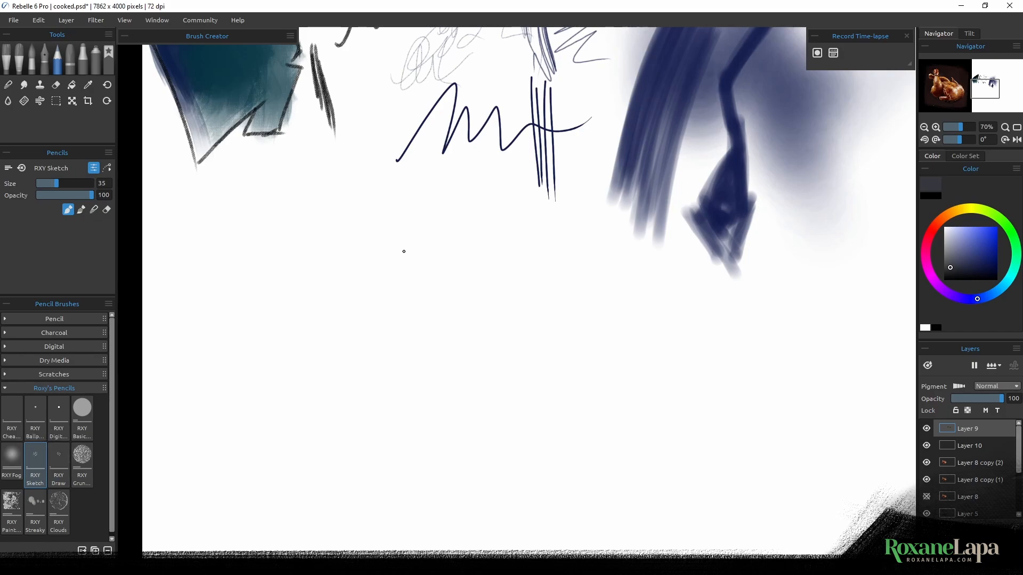
pyautogui.moveTo(400, 233)
pyautogui.mouseDown()
pyautogui.moveTo(426, 347)
pyautogui.moveTo(410, 234)
pyautogui.moveTo(444, 309)
pyautogui.moveTo(394, 231)
pyautogui.mouseUp()
pyautogui.moveTo(378, 305)
pyautogui.mouseDown()
pyautogui.moveTo(437, 261)
pyautogui.moveTo(435, 332)
pyautogui.moveTo(414, 415)
pyautogui.mouseUp()
pyautogui.moveTo(327, 346)
pyautogui.mouseDown()
pyautogui.moveTo(415, 418)
pyautogui.moveTo(438, 419)
pyautogui.mouseUp()
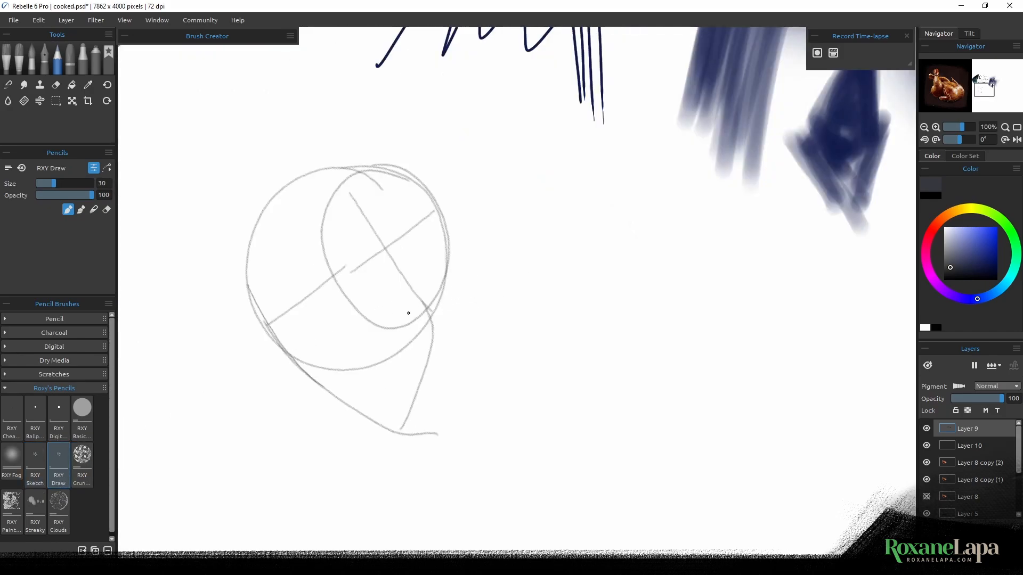
# Step: Draw darker angular contour lines for the brow, face, chin, jaw and neck over the head construction with the RXY Draw brush
pyautogui.moveTo(389, 254)
pyautogui.mouseDown()
pyautogui.moveTo(403, 233)
pyautogui.moveTo(419, 287)
pyautogui.moveTo(404, 233)
pyautogui.moveTo(434, 336)
pyautogui.mouseUp()
pyautogui.moveTo(415, 288)
pyautogui.mouseDown()
pyautogui.moveTo(427, 363)
pyautogui.moveTo(432, 338)
pyautogui.moveTo(422, 393)
pyautogui.mouseUp()
pyautogui.moveTo(431, 334)
pyautogui.mouseDown()
pyautogui.moveTo(397, 435)
pyautogui.moveTo(373, 427)
pyautogui.mouseUp()
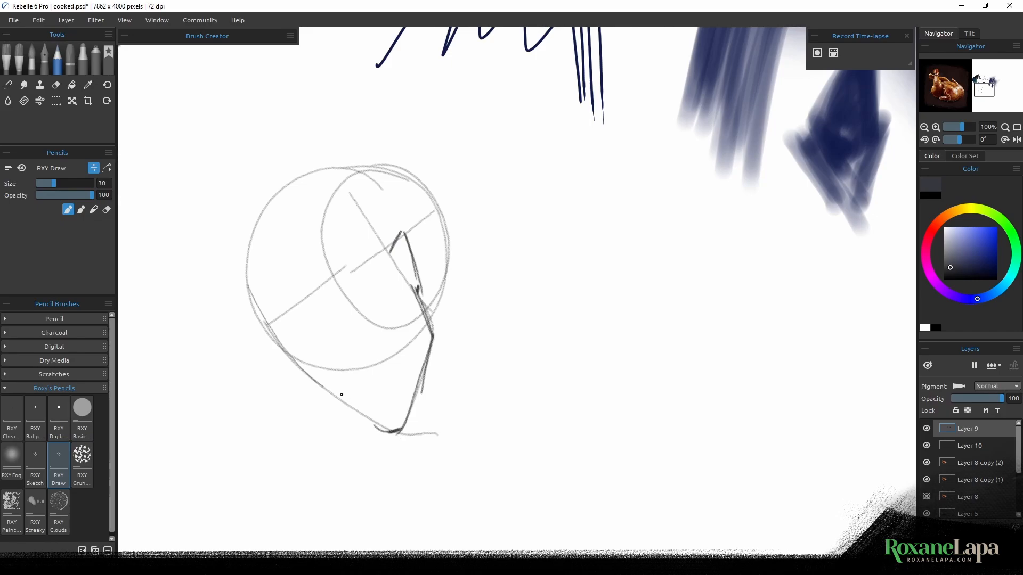
pyautogui.moveTo(342, 395); pyautogui.dragTo(381, 432)
pyautogui.moveTo(308, 374); pyautogui.dragTo(292, 362)
pyautogui.moveTo(344, 399)
pyautogui.mouseDown()
pyautogui.moveTo(286, 361)
pyautogui.moveTo(235, 256)
pyautogui.moveTo(251, 301)
pyautogui.mouseUp()
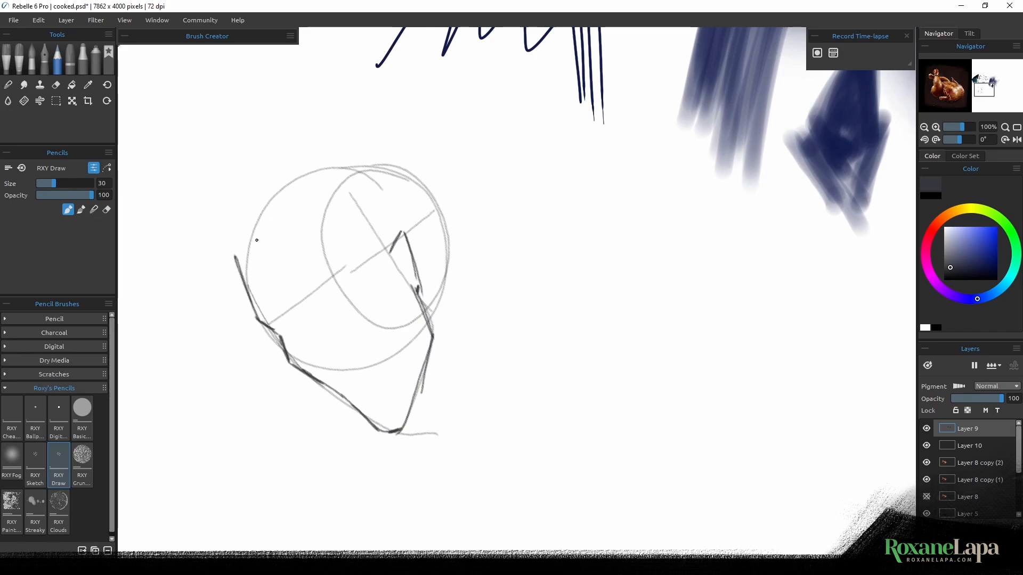
# Step: Turn on position smoothing at a medium level and draw a large looping line and a small curl beside the head sketch
pyautogui.click(107, 168)
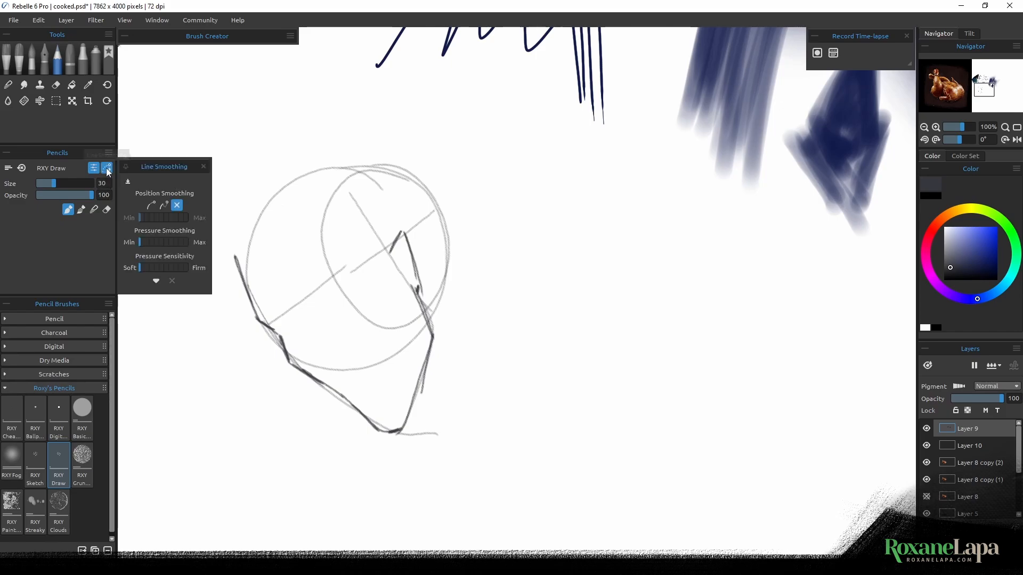
pyautogui.click(151, 206)
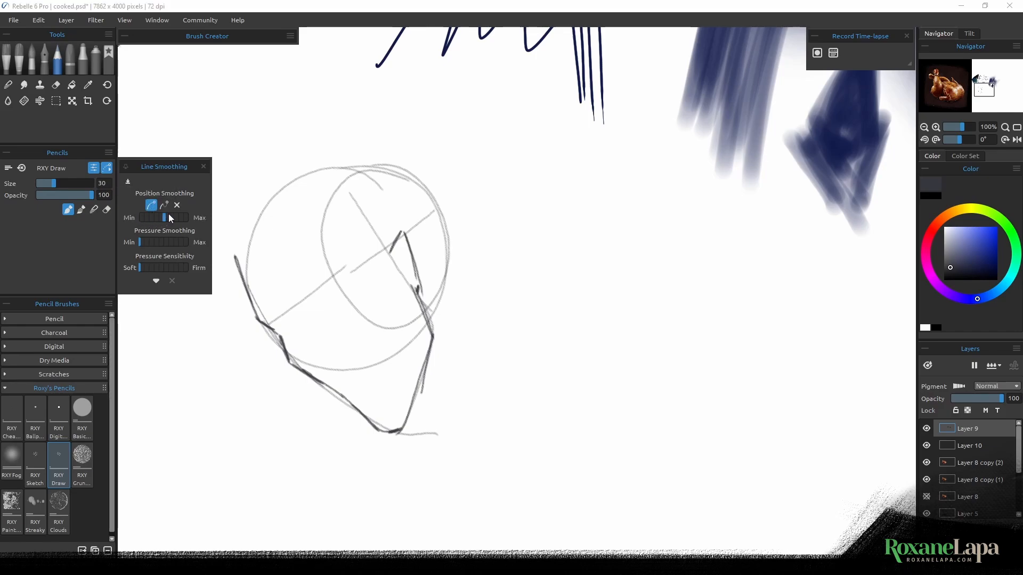
pyautogui.click(165, 217)
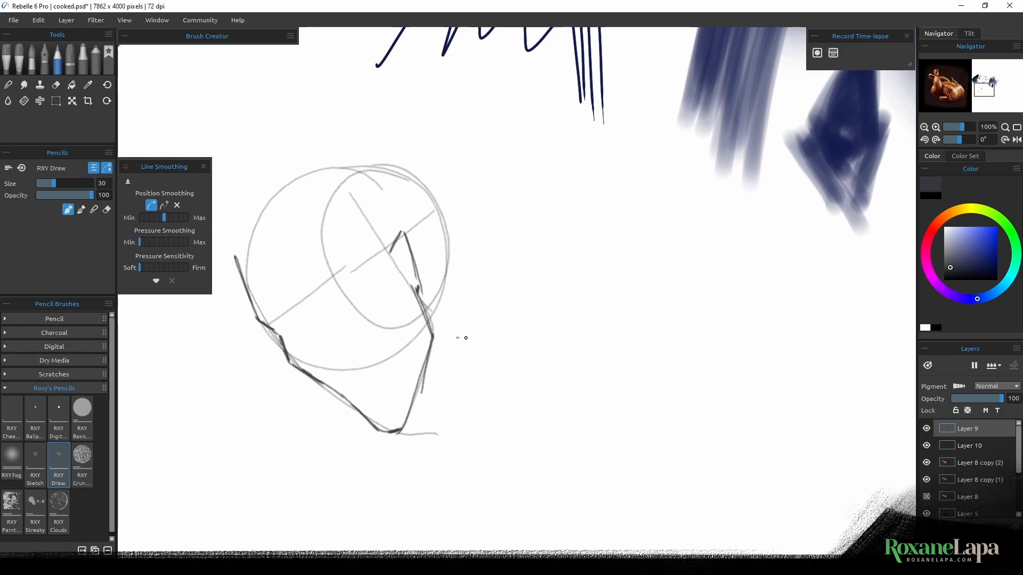
pyautogui.moveTo(458, 337)
pyautogui.mouseDown()
pyautogui.moveTo(477, 328)
pyautogui.moveTo(663, 352)
pyautogui.mouseUp()
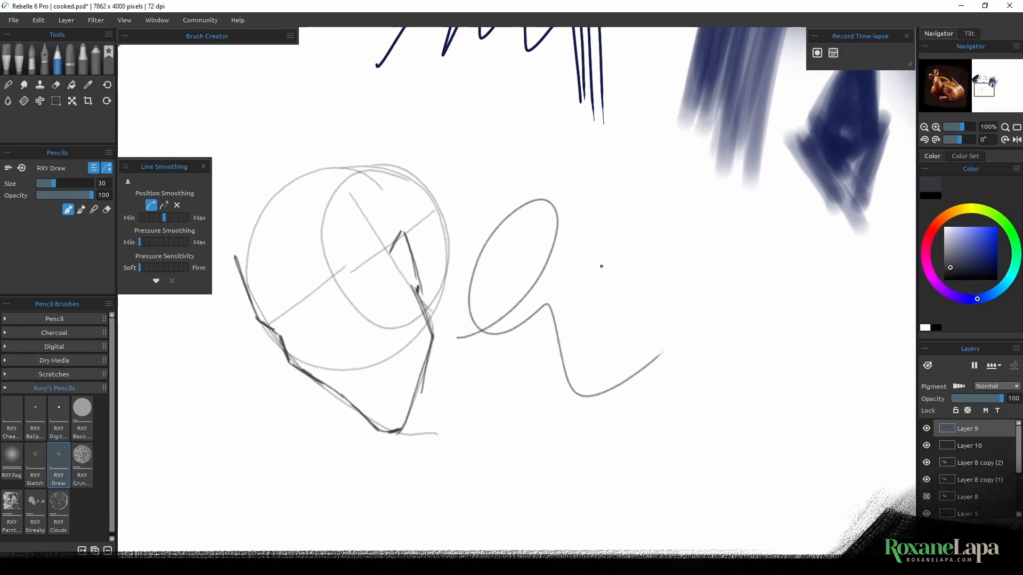
pyautogui.moveTo(628, 233); pyautogui.dragTo(605, 314)
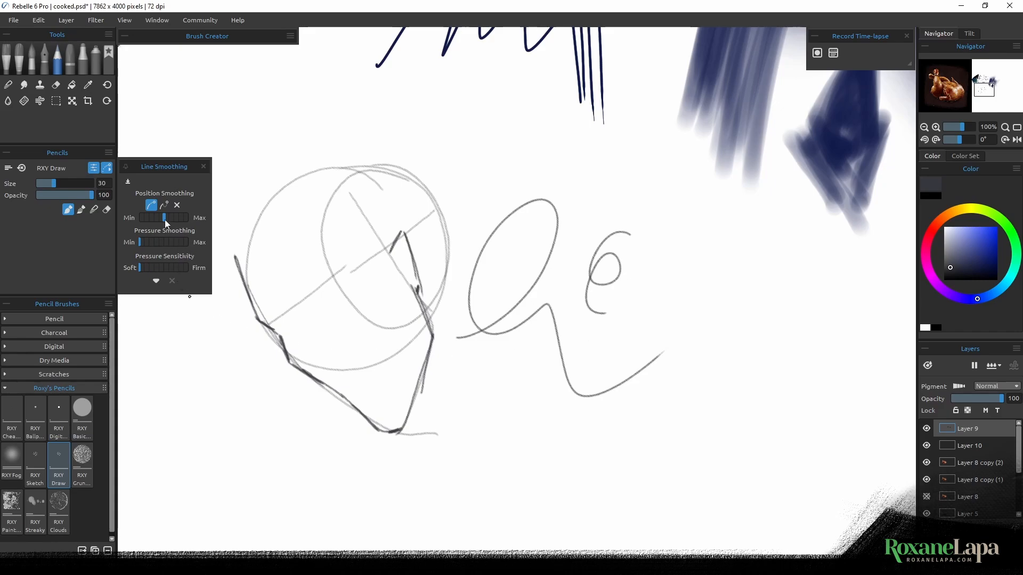
# Step: Draw wavy test lines beside the head with position smoothing at maximum, and one above them with smoothing lowered to about a third
pyautogui.moveTo(165, 219); pyautogui.dragTo(189, 218)
pyautogui.moveTo(539, 415)
pyautogui.mouseDown()
pyautogui.moveTo(648, 326)
pyautogui.moveTo(696, 355)
pyautogui.mouseUp()
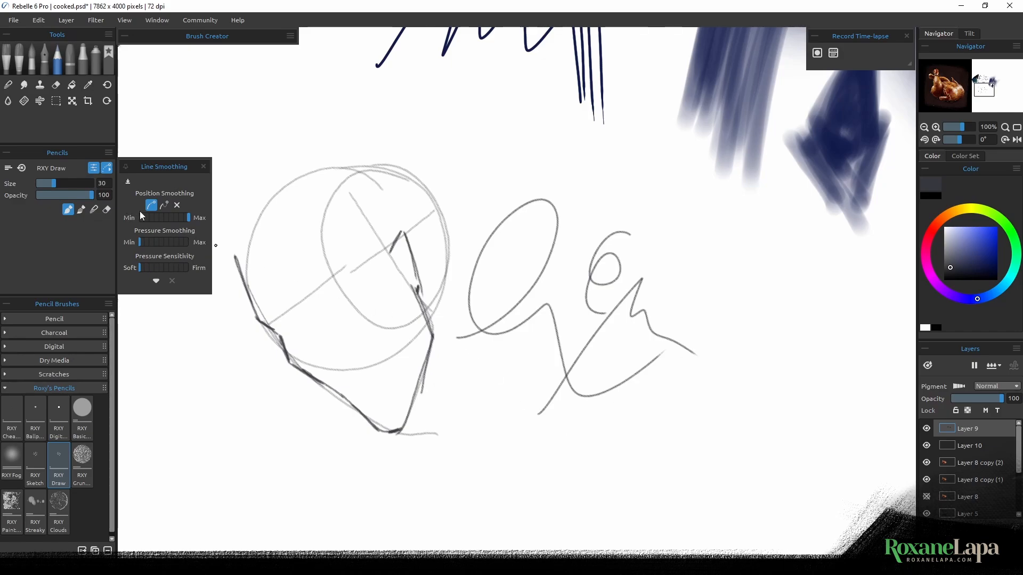
pyautogui.moveTo(638, 400)
pyautogui.mouseDown()
pyautogui.moveTo(663, 391)
pyautogui.moveTo(706, 315)
pyautogui.moveTo(813, 406)
pyautogui.mouseUp()
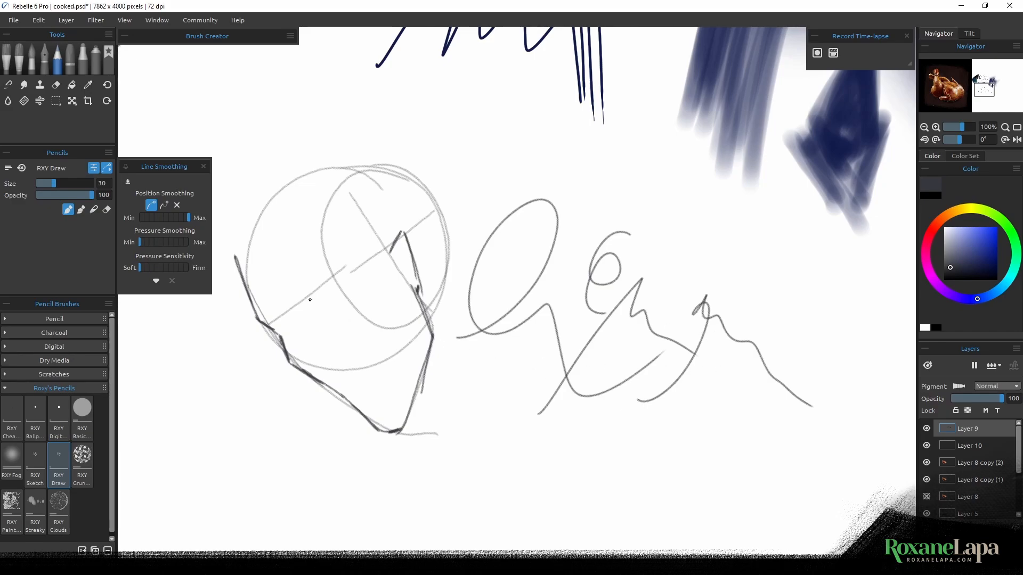
pyautogui.click(152, 217)
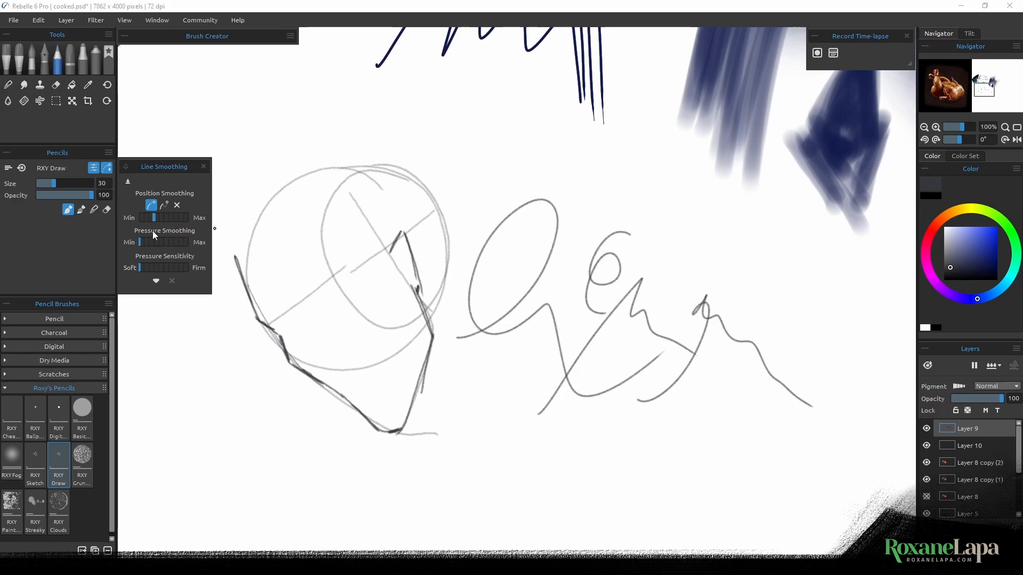
pyautogui.moveTo(612, 163)
pyautogui.mouseDown()
pyautogui.moveTo(628, 234)
pyautogui.moveTo(765, 301)
pyautogui.mouseUp()
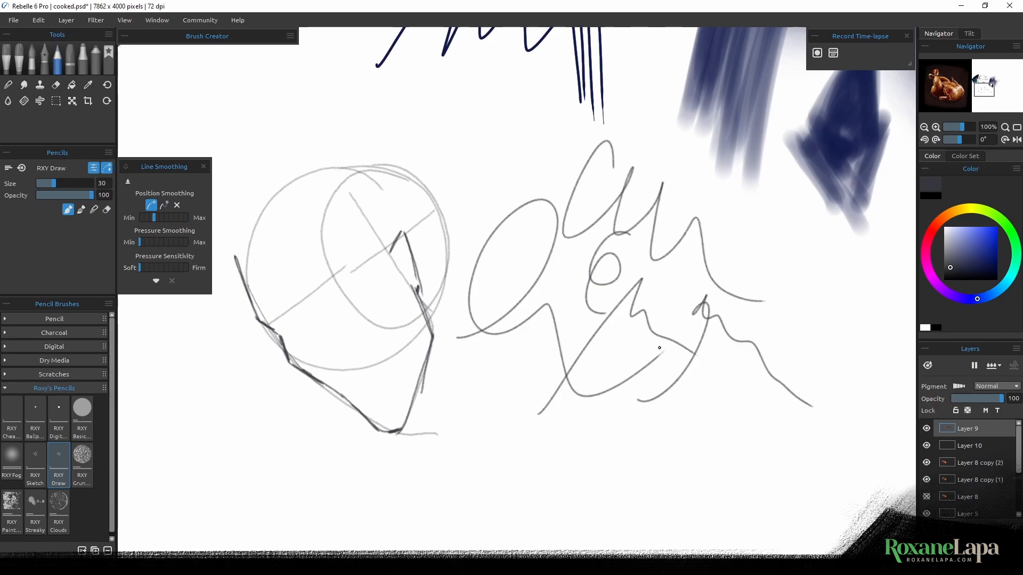
# Step: Turn position smoothing off for the RXY Draw brush and close the line smoothing settings
pyautogui.click(150, 217)
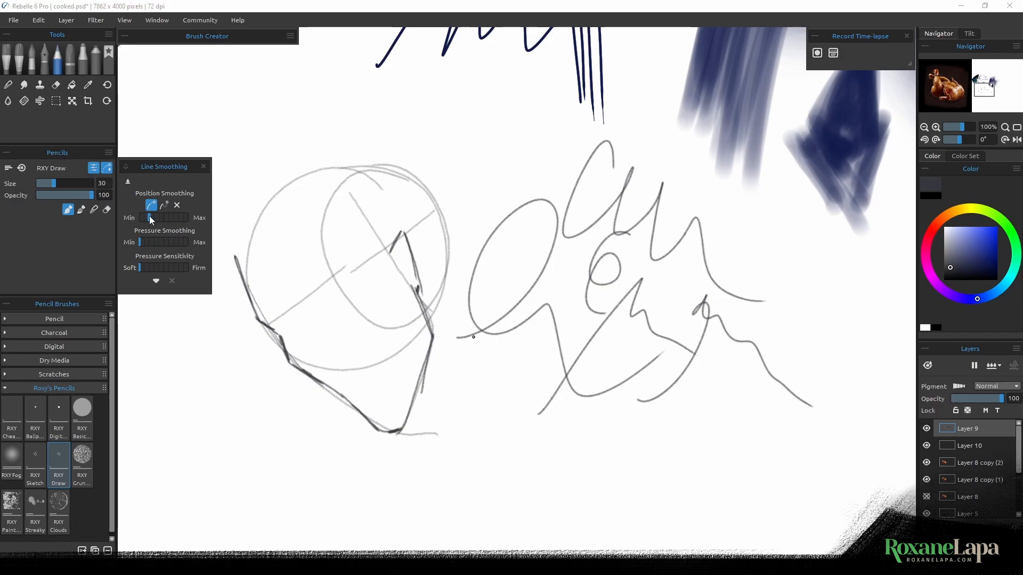
pyautogui.click(177, 207)
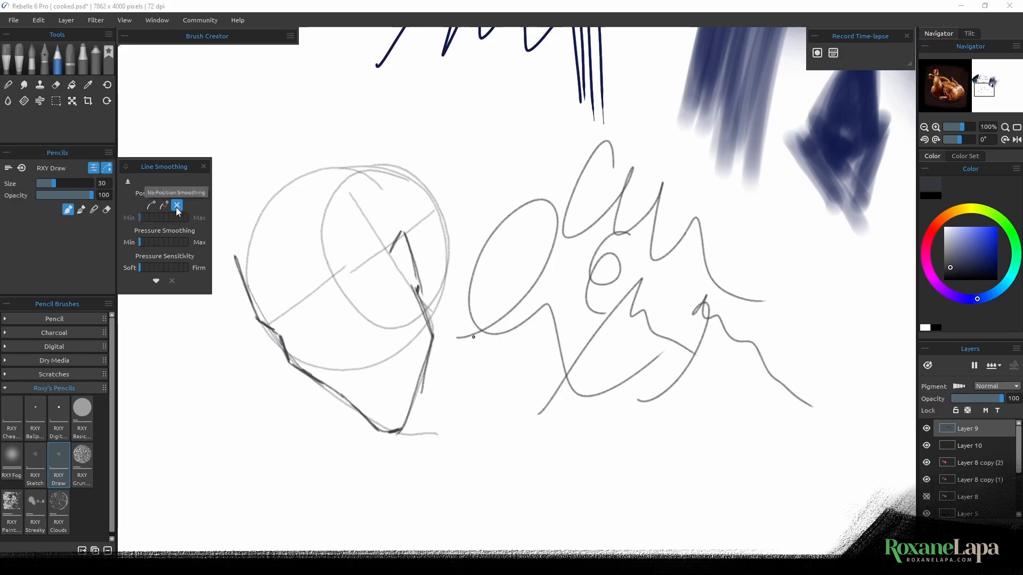
pyautogui.click(107, 169)
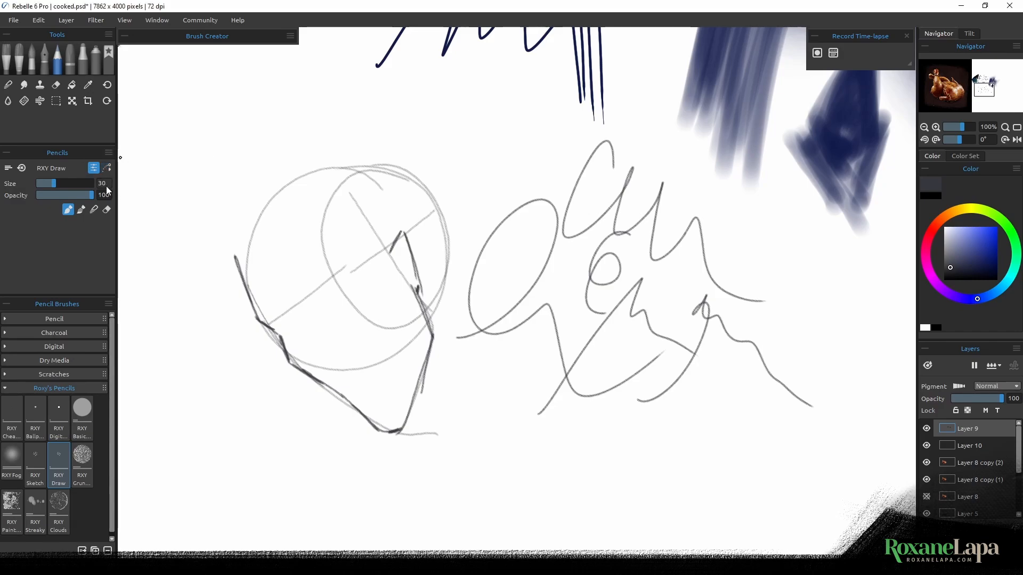
# Step: Paint a rounded dark grey patch below the head sketch with the RXY GrungeDot brush and layer turquoise strokes over and beside it
pyautogui.click(85, 458)
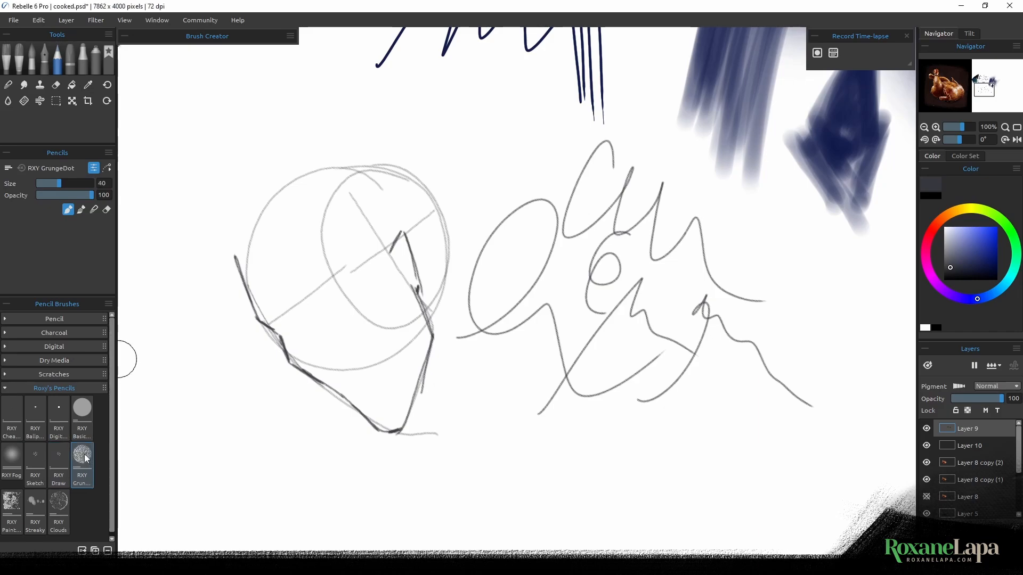
pyautogui.moveTo(450, 414); pyautogui.dragTo(423, 249)
pyautogui.moveTo(336, 342)
pyautogui.mouseDown()
pyautogui.moveTo(407, 481)
pyautogui.moveTo(358, 370)
pyautogui.moveTo(377, 352)
pyautogui.moveTo(340, 398)
pyautogui.moveTo(361, 475)
pyautogui.moveTo(324, 349)
pyautogui.moveTo(372, 491)
pyautogui.moveTo(407, 395)
pyautogui.moveTo(399, 331)
pyautogui.moveTo(370, 314)
pyautogui.moveTo(279, 386)
pyautogui.moveTo(314, 406)
pyautogui.moveTo(283, 338)
pyautogui.moveTo(313, 491)
pyautogui.moveTo(365, 507)
pyautogui.moveTo(318, 389)
pyautogui.moveTo(410, 463)
pyautogui.mouseUp()
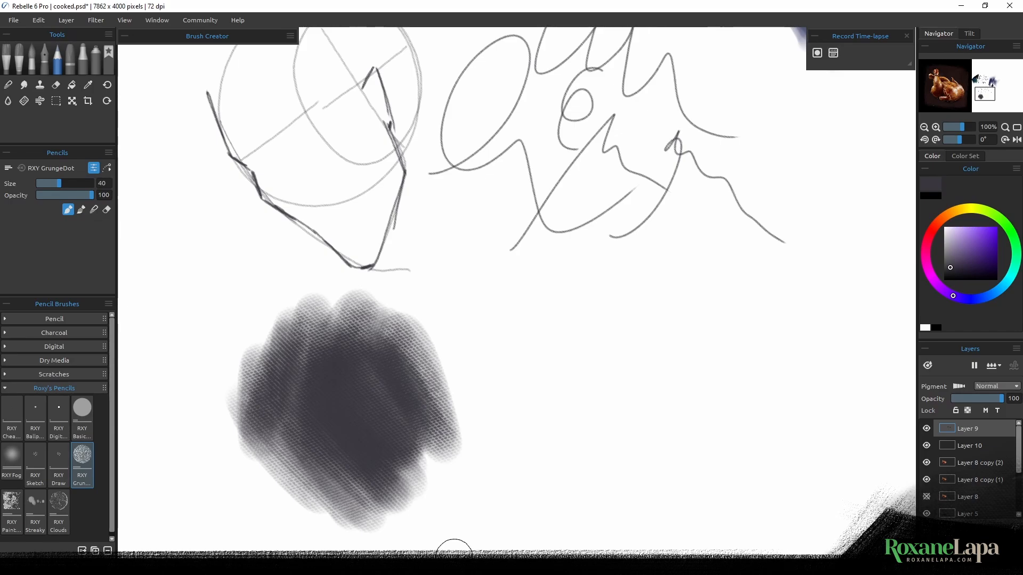
pyautogui.moveTo(378, 402)
pyautogui.mouseDown()
pyautogui.moveTo(398, 377)
pyautogui.moveTo(436, 427)
pyautogui.moveTo(458, 341)
pyautogui.mouseUp()
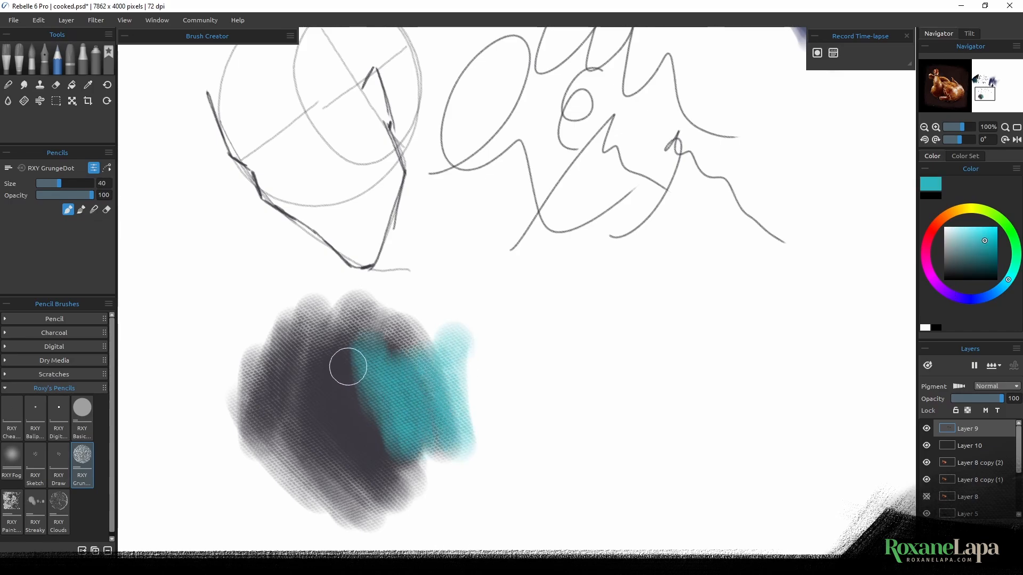
pyautogui.moveTo(347, 366)
pyautogui.mouseDown()
pyautogui.moveTo(427, 464)
pyautogui.moveTo(360, 389)
pyautogui.moveTo(414, 487)
pyautogui.moveTo(358, 461)
pyautogui.moveTo(344, 354)
pyautogui.moveTo(355, 355)
pyautogui.moveTo(346, 464)
pyautogui.moveTo(324, 468)
pyautogui.moveTo(366, 424)
pyautogui.moveTo(397, 366)
pyautogui.moveTo(449, 389)
pyautogui.moveTo(446, 330)
pyautogui.moveTo(474, 364)
pyautogui.moveTo(503, 272)
pyautogui.moveTo(477, 388)
pyautogui.moveTo(479, 333)
pyautogui.moveTo(496, 427)
pyautogui.moveTo(533, 458)
pyautogui.mouseUp()
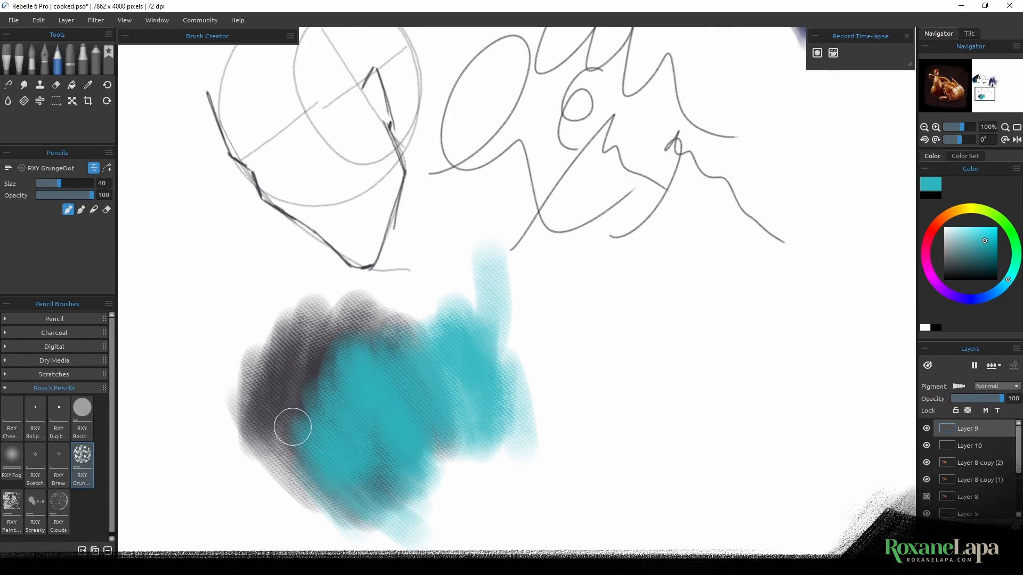
# Step: Paint a broad bent turquoise shape beside the textured patch with the RXY Painterly brush
pyautogui.click(13, 502)
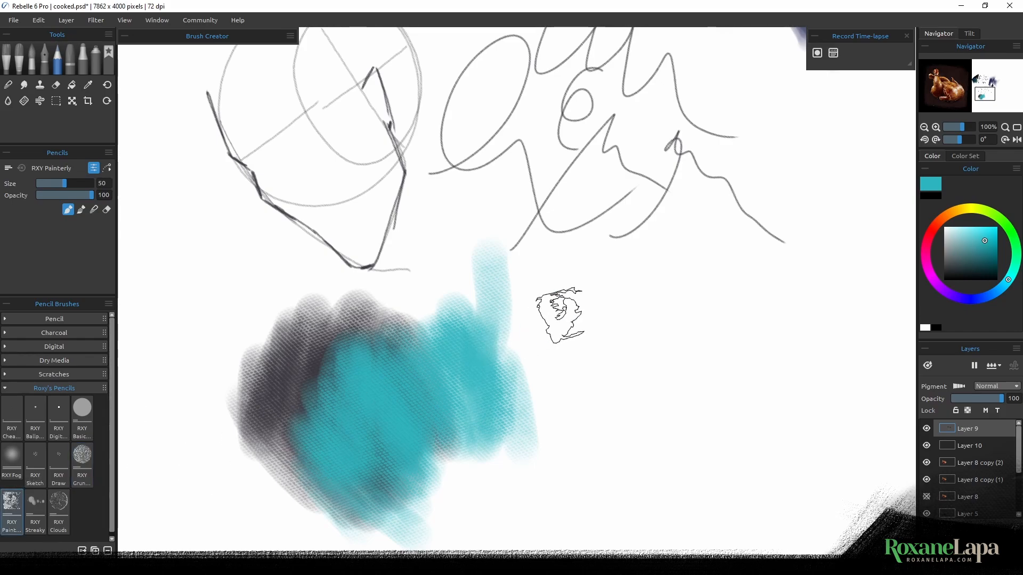
pyautogui.moveTo(548, 304)
pyautogui.mouseDown()
pyautogui.moveTo(546, 347)
pyautogui.moveTo(556, 304)
pyautogui.moveTo(563, 386)
pyautogui.moveTo(628, 455)
pyautogui.moveTo(559, 364)
pyautogui.moveTo(569, 303)
pyautogui.moveTo(596, 274)
pyautogui.moveTo(577, 354)
pyautogui.moveTo(666, 305)
pyautogui.moveTo(606, 369)
pyautogui.moveTo(577, 325)
pyautogui.moveTo(591, 337)
pyautogui.moveTo(590, 312)
pyautogui.moveTo(685, 453)
pyautogui.mouseUp()
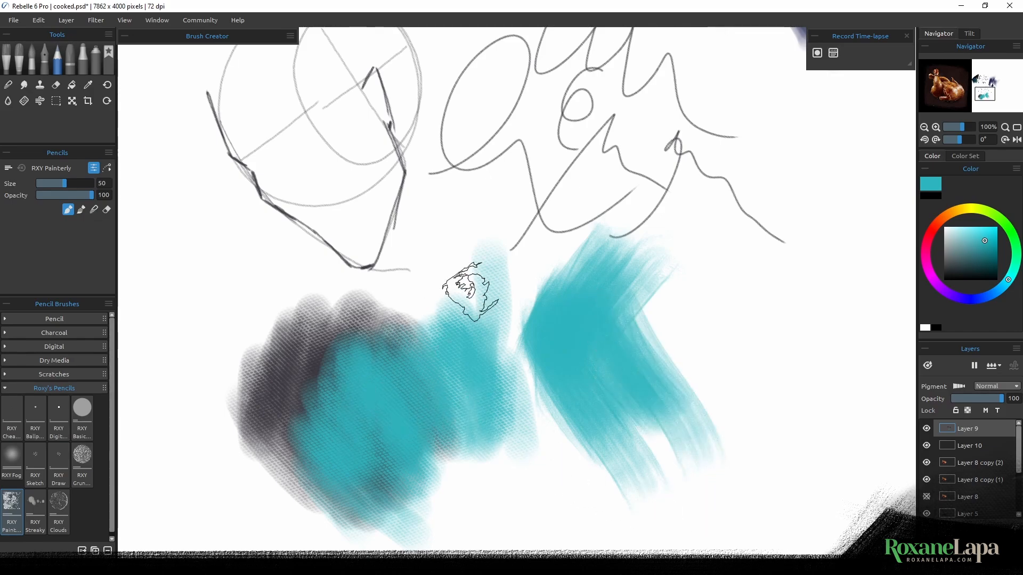
pyautogui.moveTo(469, 292)
pyautogui.mouseDown()
pyautogui.moveTo(456, 342)
pyautogui.moveTo(466, 331)
pyautogui.mouseUp()
# Step: Paint a long vertical band of dark brown strokes between the chicken painting and the head sketch with the RXY Streaky brush
pyautogui.scroll(-3, 467, 331)
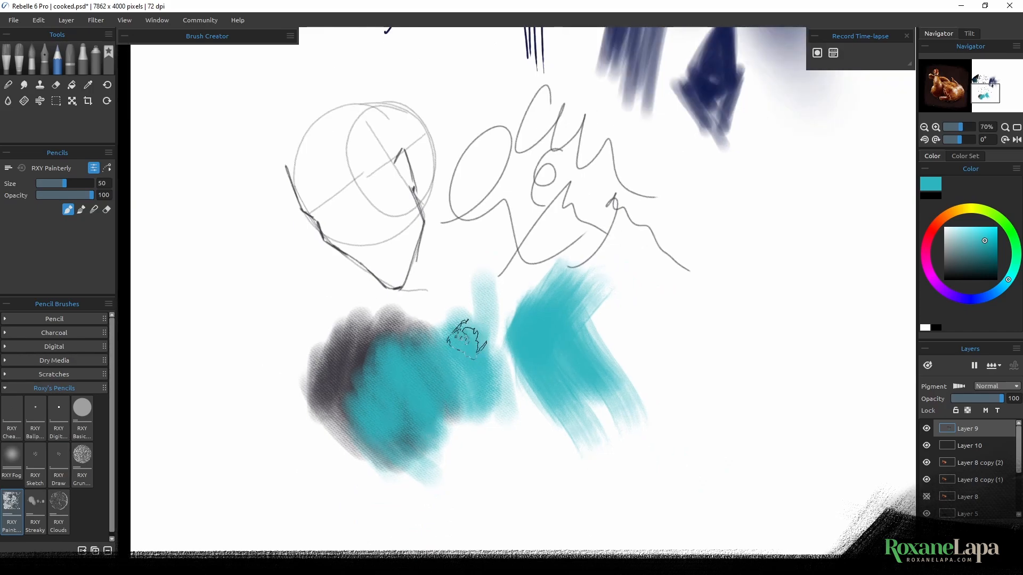
pyautogui.scroll(-2, 463, 338)
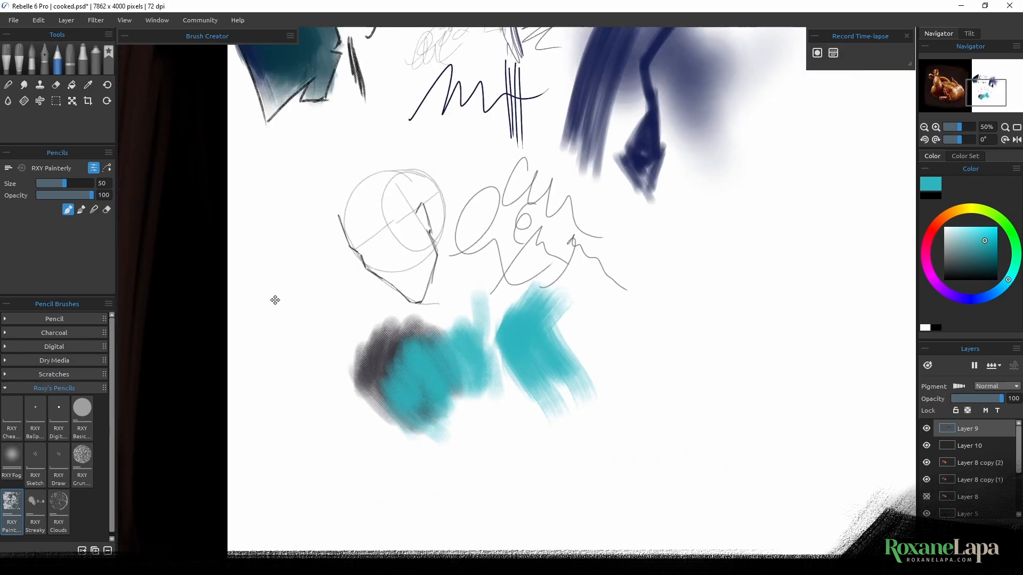
pyautogui.moveTo(274, 297); pyautogui.dragTo(704, 306)
pyautogui.scroll(-2, 571, 343)
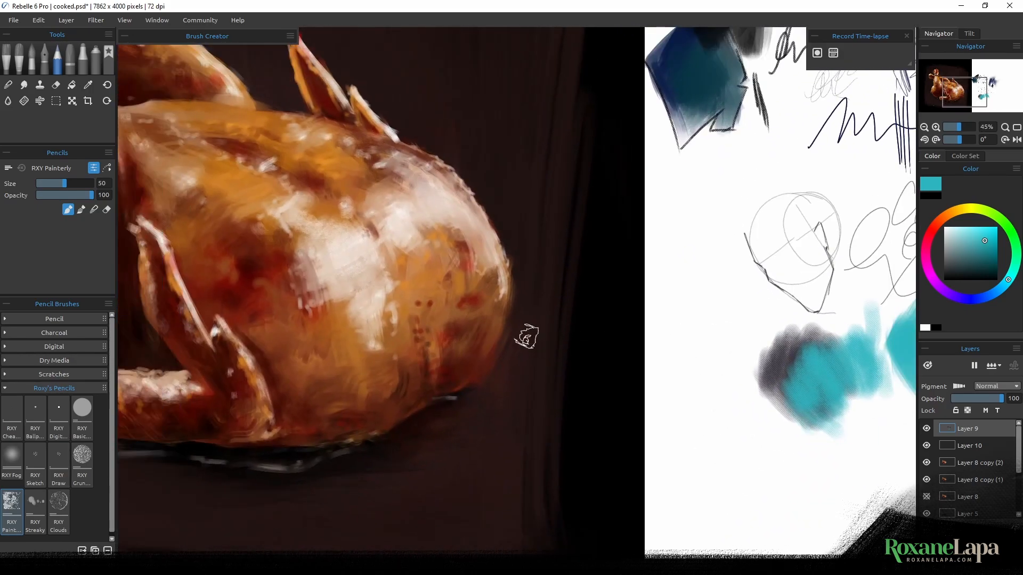
pyautogui.scroll(1, 387, 230)
pyautogui.moveTo(387, 230); pyautogui.dragTo(600, 277)
pyautogui.scroll(-1, 589, 293)
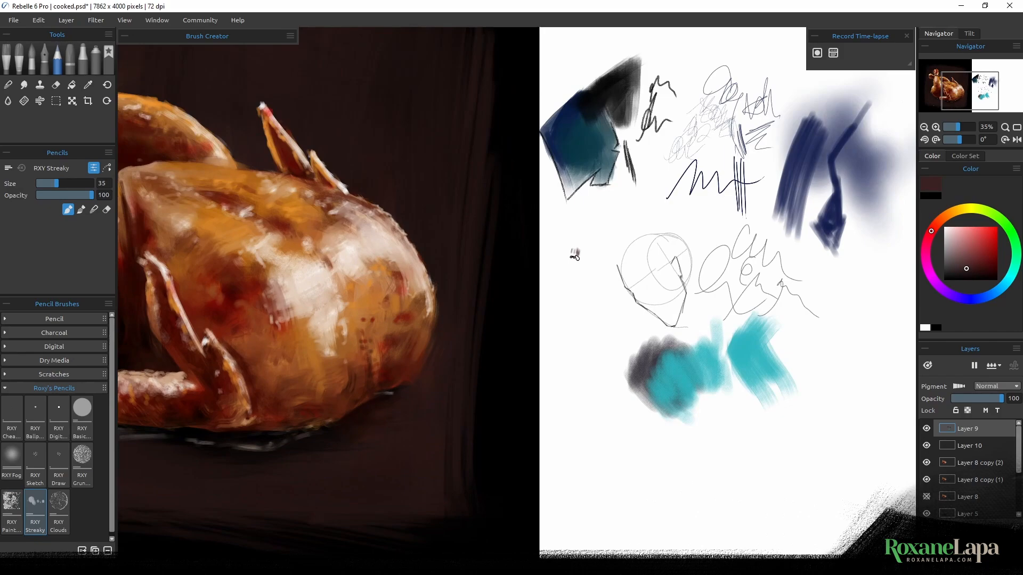
pyautogui.moveTo(575, 254); pyautogui.dragTo(577, 464)
pyautogui.moveTo(581, 242); pyautogui.dragTo(581, 470)
pyautogui.moveTo(581, 242)
pyautogui.mouseDown()
pyautogui.moveTo(591, 512)
pyautogui.moveTo(572, 484)
pyautogui.moveTo(590, 537)
pyautogui.mouseUp()
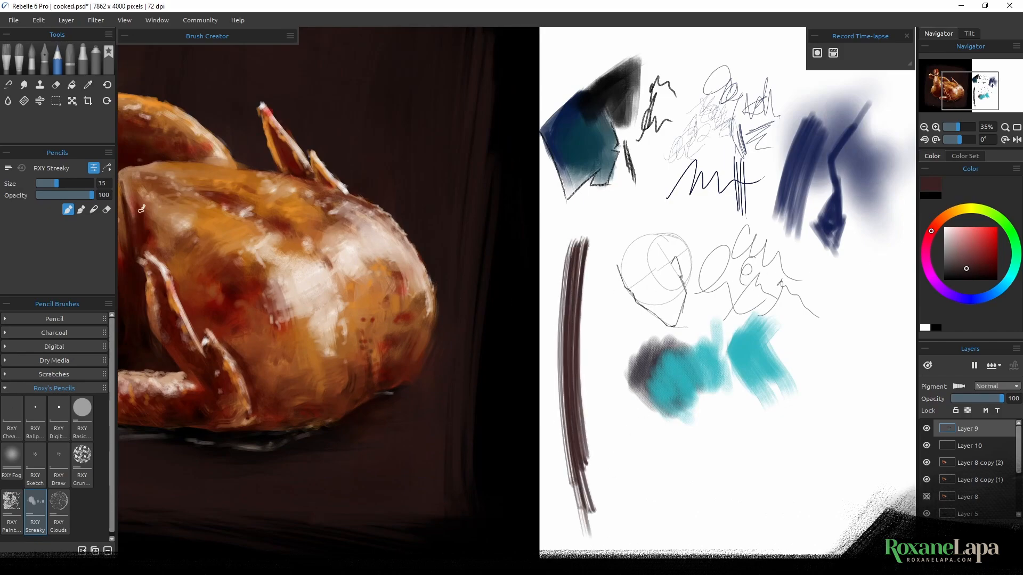
# Step: Switch RXY Streaky to its paint-and-mix mode and paint long dusty pink strokes over the brown band
pyautogui.click(80, 210)
pyautogui.moveTo(570, 248)
pyautogui.mouseDown()
pyautogui.moveTo(570, 397)
pyautogui.moveTo(585, 512)
pyautogui.mouseUp()
pyautogui.moveTo(578, 256)
pyautogui.mouseDown()
pyautogui.moveTo(565, 395)
pyautogui.moveTo(573, 288)
pyautogui.moveTo(585, 458)
pyautogui.moveTo(590, 262)
pyautogui.moveTo(593, 506)
pyautogui.mouseUp()
pyautogui.moveTo(591, 264); pyautogui.dragTo(605, 517)
pyautogui.scroll(1, 614, 373)
pyautogui.scroll(1, 597, 373)
pyautogui.moveTo(554, 269); pyautogui.dragTo(573, 514)
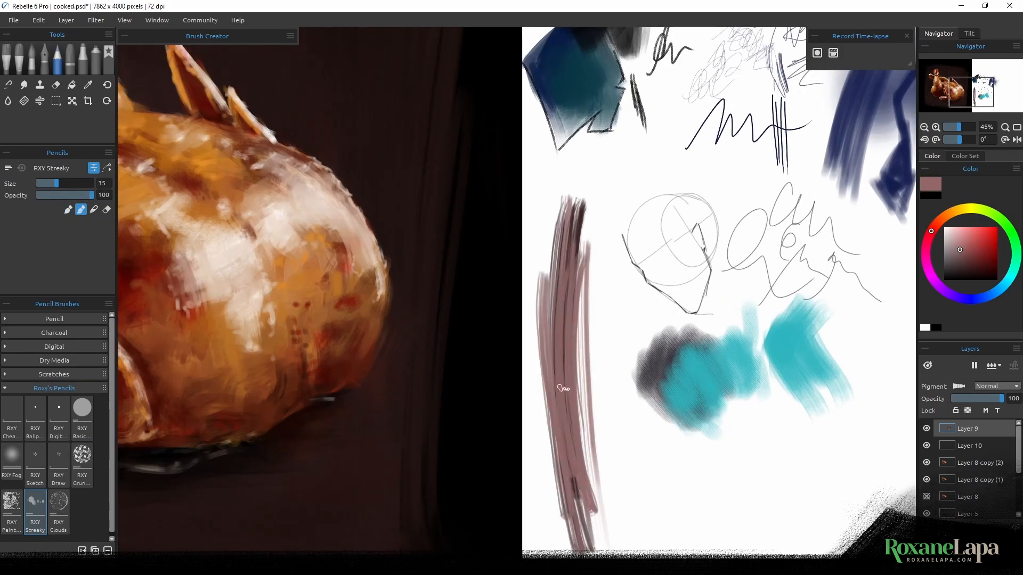
# Step: Cover most of the pink band with long dark brown mixing strokes and extend its outer edges with RXY Streaky
pyautogui.keyDown('alt'); pyautogui.click(564, 389); pyautogui.keyUp('alt')
pyautogui.moveTo(560, 250)
pyautogui.mouseDown()
pyautogui.moveTo(565, 482)
pyautogui.moveTo(586, 533)
pyautogui.mouseUp()
pyautogui.moveTo(573, 255); pyautogui.dragTo(593, 543)
pyautogui.moveTo(581, 280); pyautogui.dragTo(598, 506)
pyautogui.moveTo(550, 226); pyautogui.dragTo(582, 514)
pyautogui.moveTo(557, 296); pyautogui.dragTo(571, 509)
pyautogui.moveTo(565, 345); pyautogui.dragTo(593, 498)
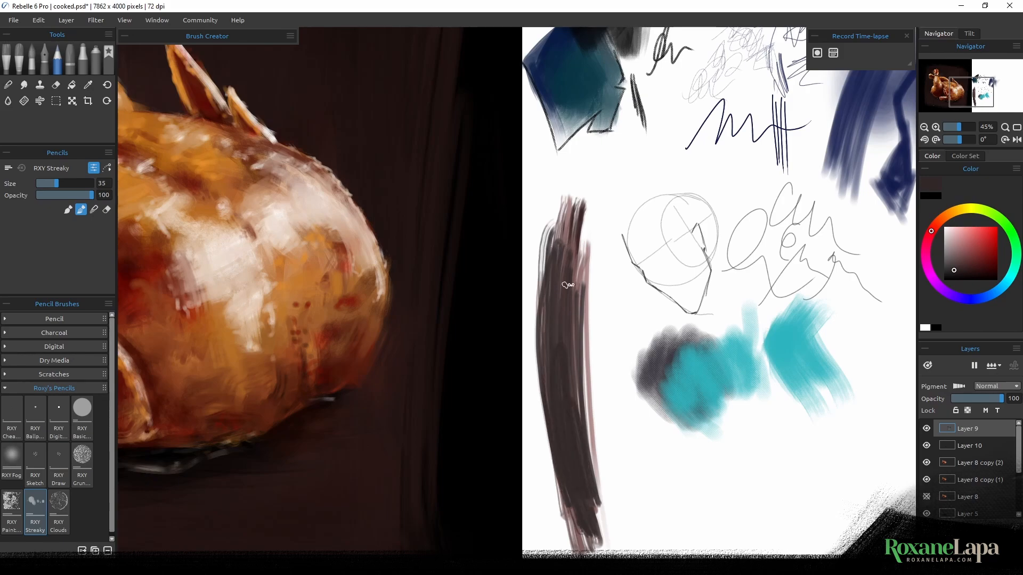
pyautogui.moveTo(564, 232); pyautogui.dragTo(603, 511)
pyautogui.moveTo(585, 303); pyautogui.dragTo(583, 437)
pyautogui.moveTo(537, 351); pyautogui.dragTo(578, 543)
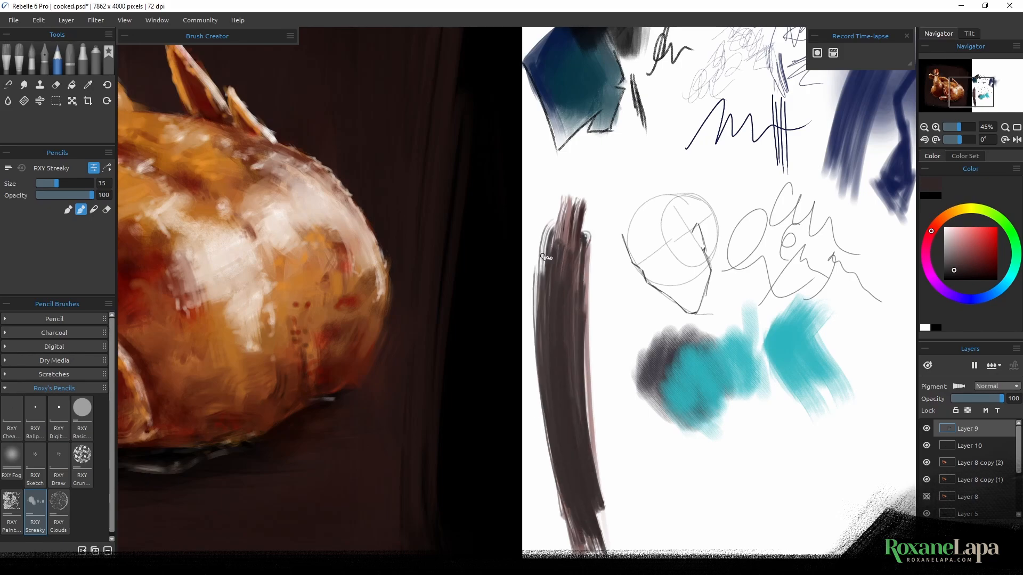
pyautogui.moveTo(546, 246); pyautogui.dragTo(550, 535)
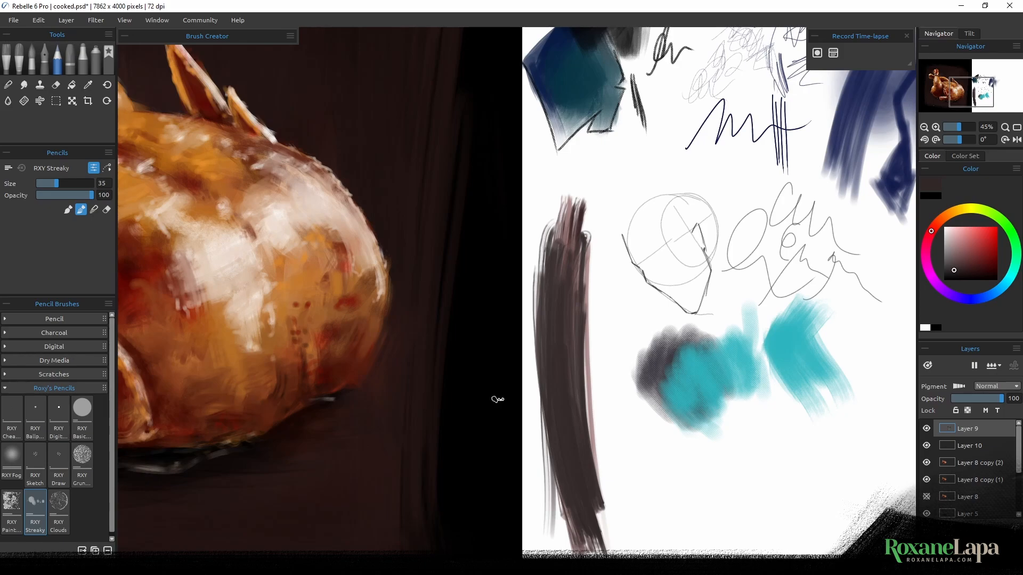
# Step: Switch RXY Streaky to blend mode and smudge the chicken's pale upper edge into the dark background on Layer 10
pyautogui.click(94, 210)
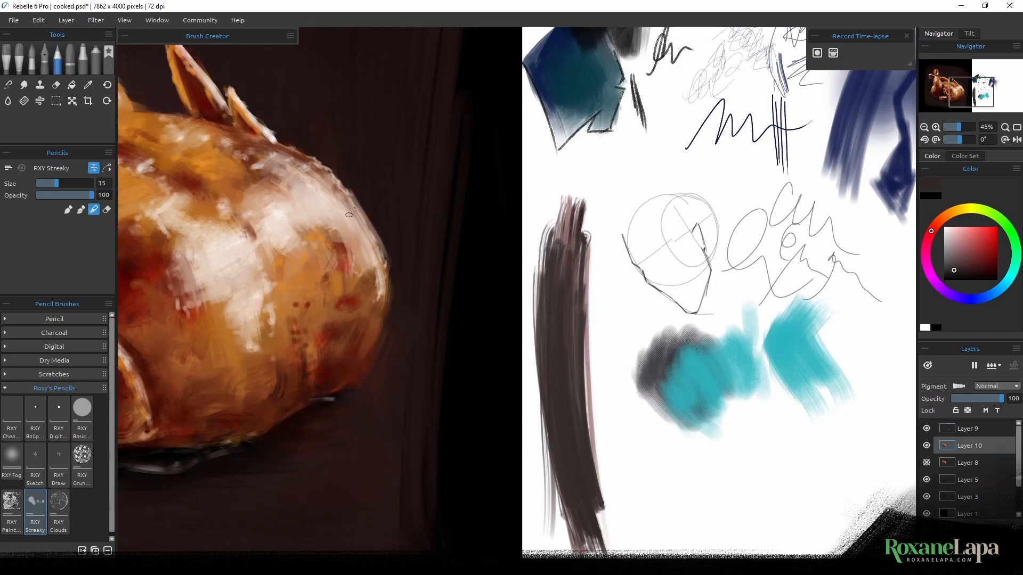
pyautogui.moveTo(349, 213)
pyautogui.mouseDown()
pyautogui.moveTo(375, 236)
pyautogui.moveTo(364, 201)
pyautogui.mouseUp()
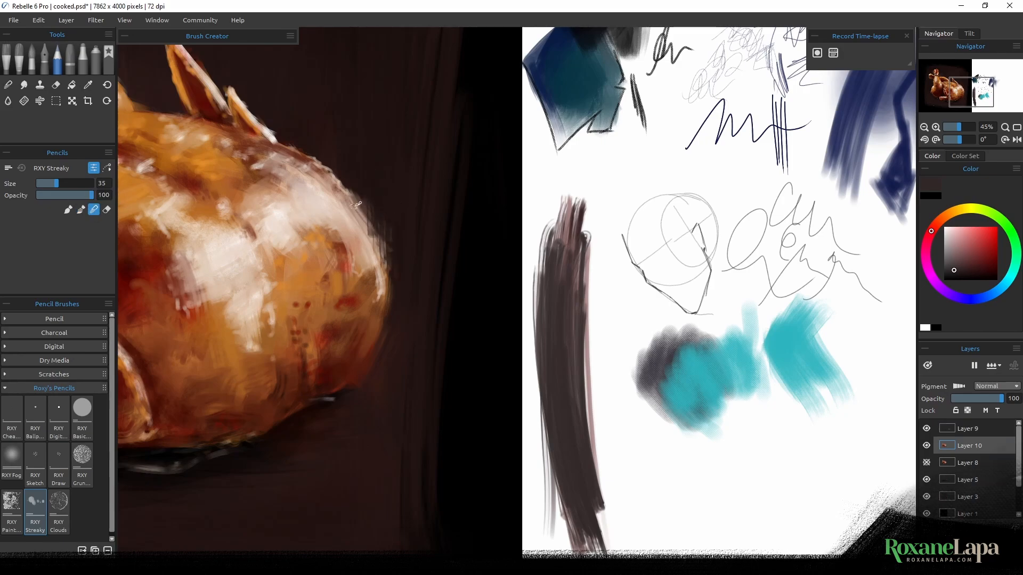
pyautogui.moveTo(355, 205)
pyautogui.mouseDown()
pyautogui.moveTo(394, 265)
pyautogui.moveTo(400, 233)
pyautogui.mouseUp()
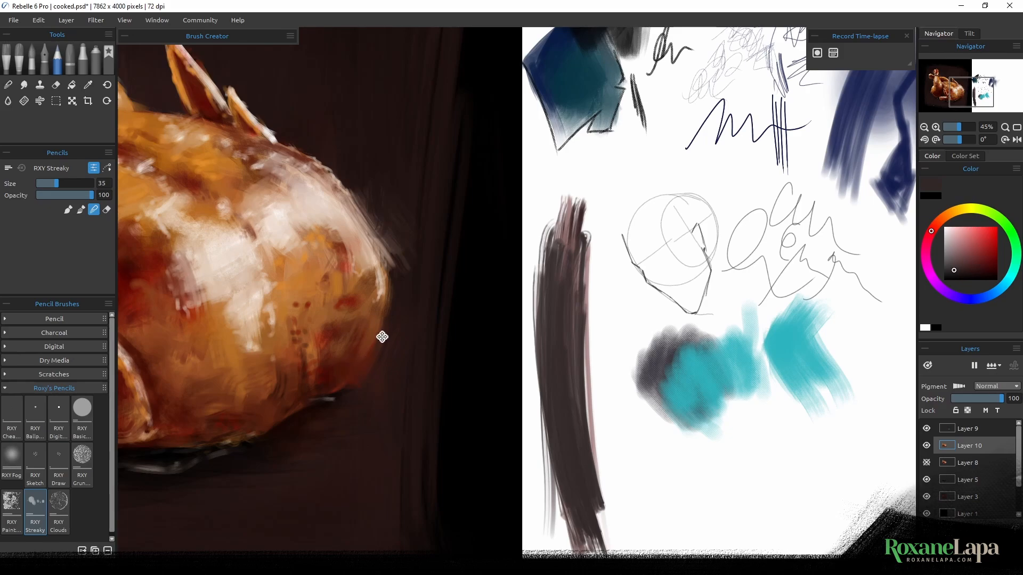
pyautogui.moveTo(382, 336)
pyautogui.mouseDown()
pyautogui.moveTo(600, 351)
pyautogui.moveTo(601, 363)
pyautogui.mouseUp()
pyautogui.moveTo(446, 348)
pyautogui.mouseDown()
pyautogui.moveTo(596, 377)
pyautogui.moveTo(609, 448)
pyautogui.moveTo(384, 296)
pyautogui.moveTo(381, 313)
pyautogui.mouseUp()
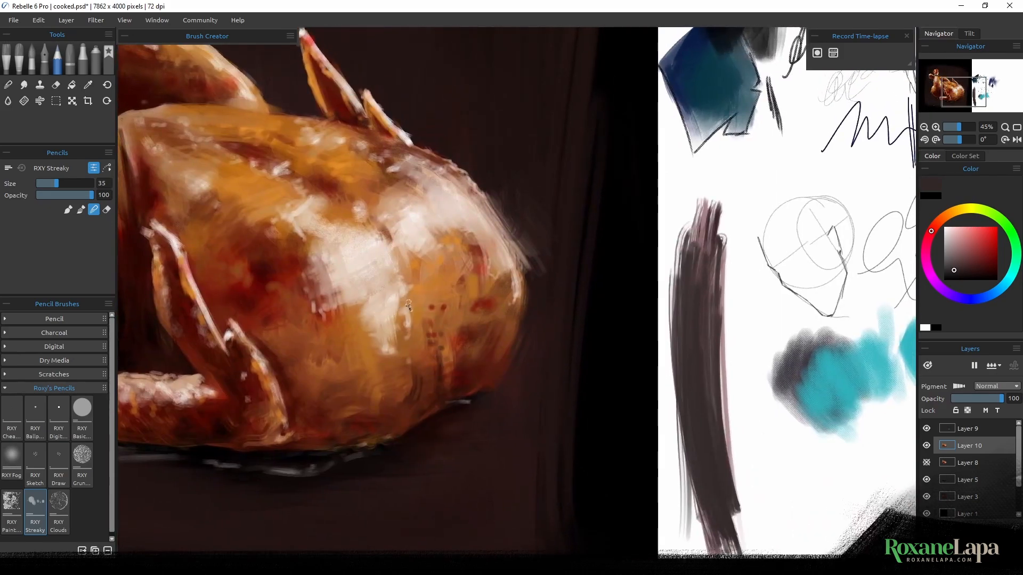
# Step: Paint a dark brown cloud shape on the empty white area beside the teal strokes using RXY Clouds in paint-and-mix mode
pyautogui.click(67, 502)
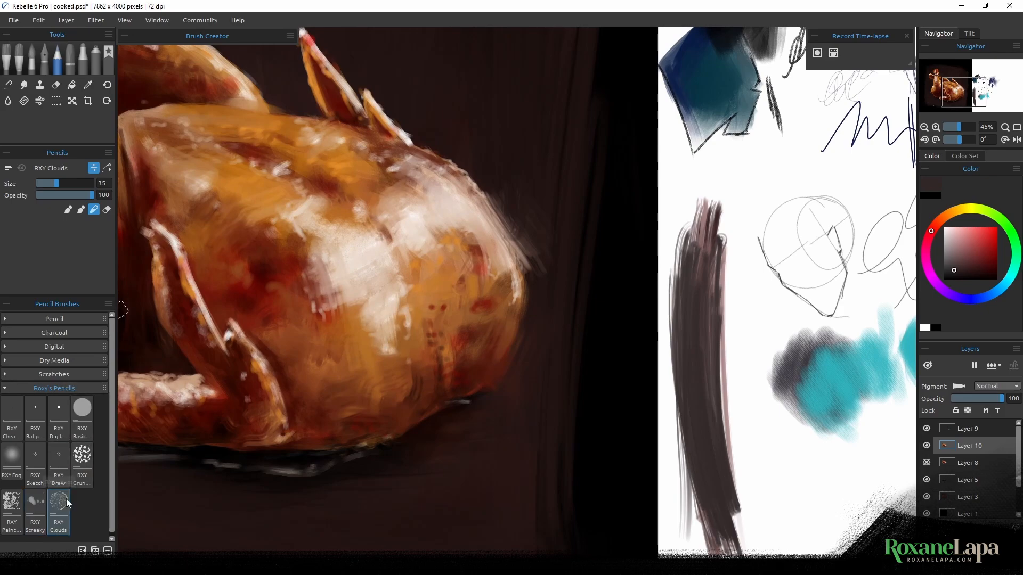
pyautogui.moveTo(533, 346); pyautogui.dragTo(359, 243)
pyautogui.moveTo(570, 278); pyautogui.dragTo(441, 362)
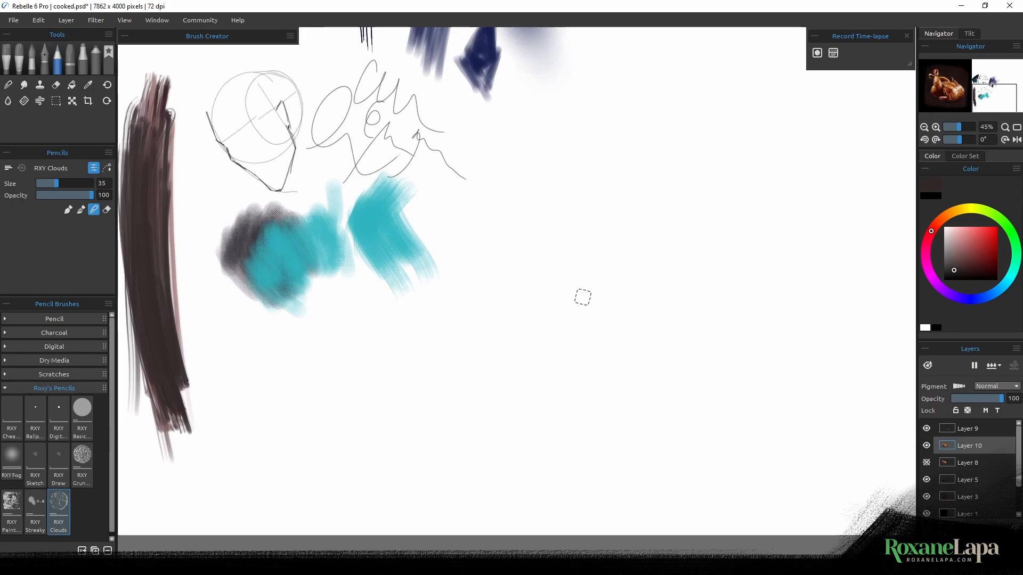
pyautogui.click(81, 211)
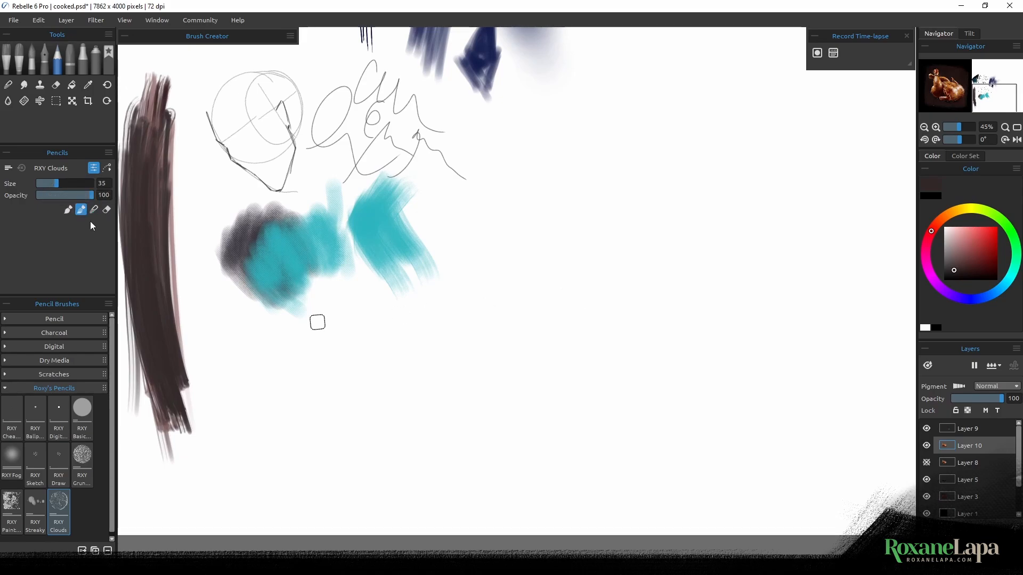
pyautogui.moveTo(576, 276)
pyautogui.mouseDown()
pyautogui.moveTo(513, 292)
pyautogui.moveTo(581, 306)
pyautogui.moveTo(555, 318)
pyautogui.moveTo(480, 309)
pyautogui.moveTo(568, 309)
pyautogui.moveTo(522, 265)
pyautogui.moveTo(515, 293)
pyautogui.moveTo(612, 246)
pyautogui.moveTo(576, 240)
pyautogui.moveTo(603, 311)
pyautogui.moveTo(463, 306)
pyautogui.moveTo(437, 284)
pyautogui.moveTo(547, 256)
pyautogui.moveTo(527, 288)
pyautogui.moveTo(586, 266)
pyautogui.moveTo(567, 282)
pyautogui.moveTo(585, 253)
pyautogui.moveTo(477, 288)
pyautogui.mouseUp()
# Step: Layer teal sampled from the neighbouring strokes over the brown cloud, and brighten its middle with sampled white using RXY Clouds
pyautogui.keyDown('alt'); pyautogui.click(384, 229); pyautogui.keyUp('alt')
pyautogui.keyDown('alt'); pyautogui.click(469, 229); pyautogui.keyUp('alt')
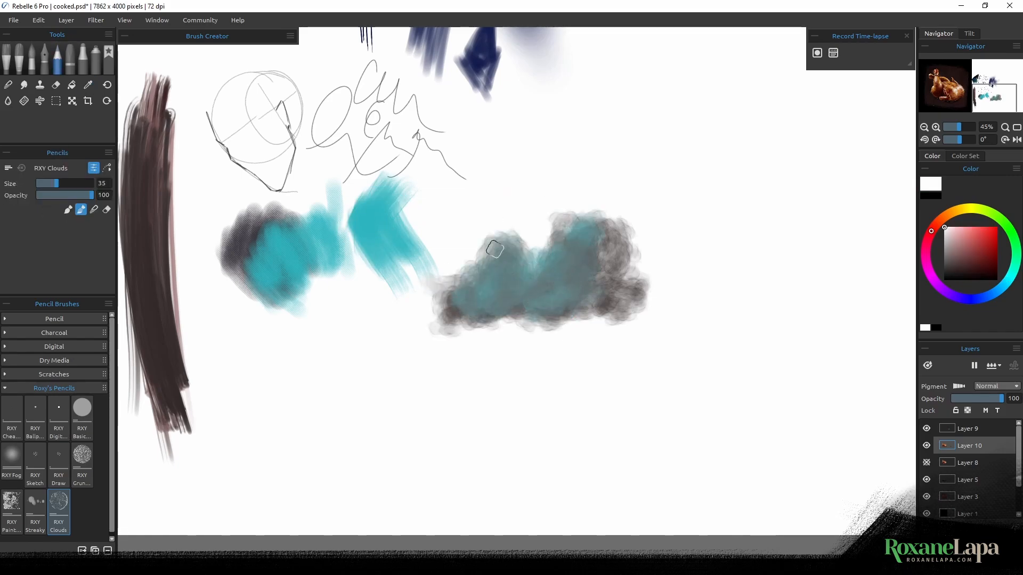
pyautogui.moveTo(496, 249)
pyautogui.mouseDown()
pyautogui.moveTo(497, 274)
pyautogui.moveTo(548, 274)
pyautogui.moveTo(581, 237)
pyautogui.moveTo(471, 294)
pyautogui.moveTo(529, 270)
pyautogui.moveTo(539, 276)
pyautogui.moveTo(453, 301)
pyautogui.mouseUp()
# Step: Extend the white highlights toward the cloud's right side and shade its lower middle with grey-teal sampled from the cloud
pyautogui.moveTo(357, 241)
pyautogui.mouseDown()
pyautogui.moveTo(649, 297)
pyautogui.moveTo(774, 309)
pyautogui.mouseUp()
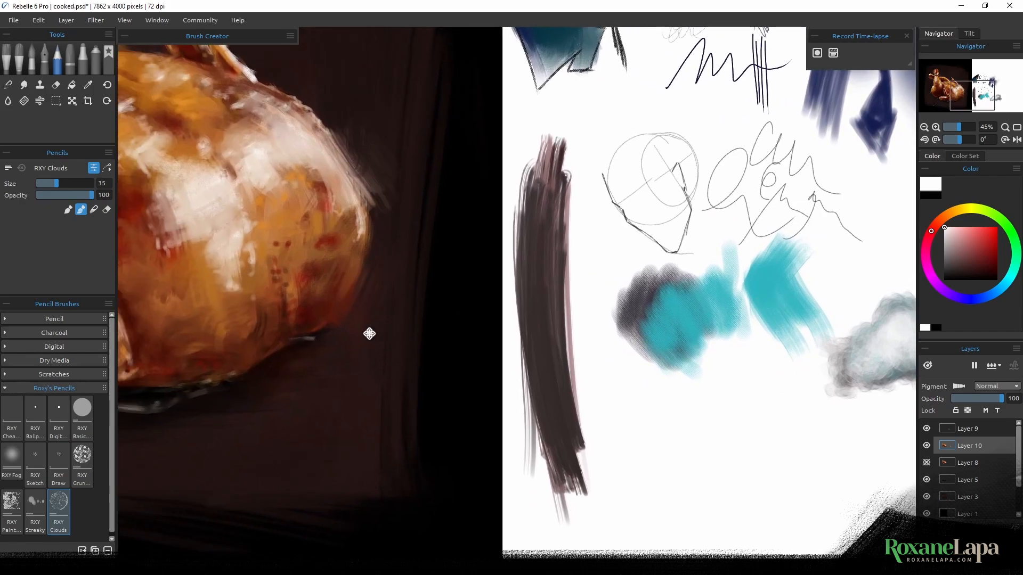
pyautogui.moveTo(370, 333)
pyautogui.mouseDown()
pyautogui.moveTo(629, 471)
pyautogui.moveTo(684, 474)
pyautogui.moveTo(740, 461)
pyautogui.moveTo(641, 436)
pyautogui.moveTo(426, 341)
pyautogui.mouseUp()
pyautogui.moveTo(781, 309)
pyautogui.mouseDown()
pyautogui.moveTo(514, 274)
pyautogui.moveTo(423, 292)
pyautogui.mouseUp()
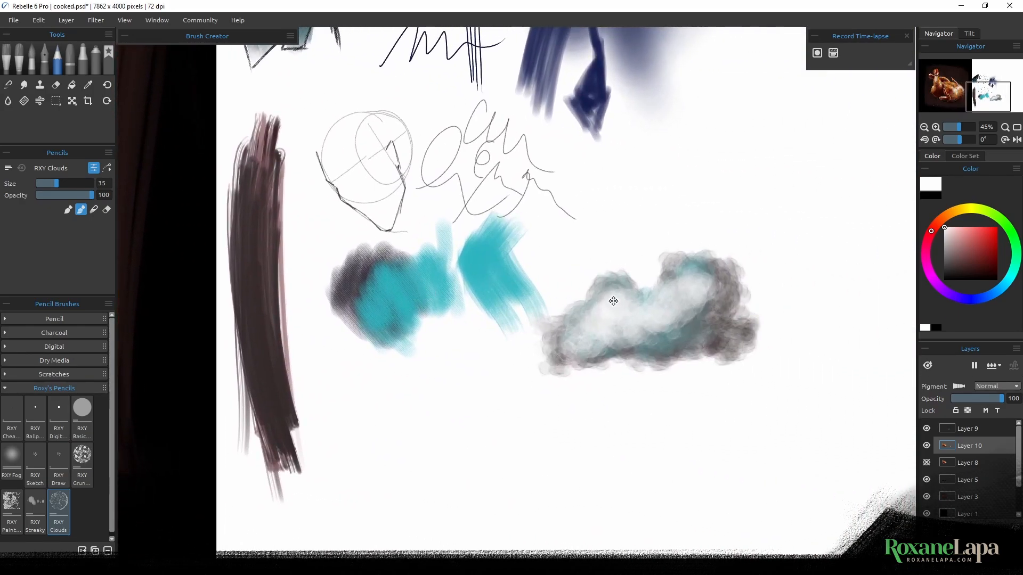
pyautogui.moveTo(728, 302)
pyautogui.mouseDown()
pyautogui.moveTo(693, 259)
pyautogui.moveTo(712, 309)
pyautogui.mouseUp()
pyautogui.keyDown('alt'); pyautogui.click(676, 343); pyautogui.keyUp('alt')
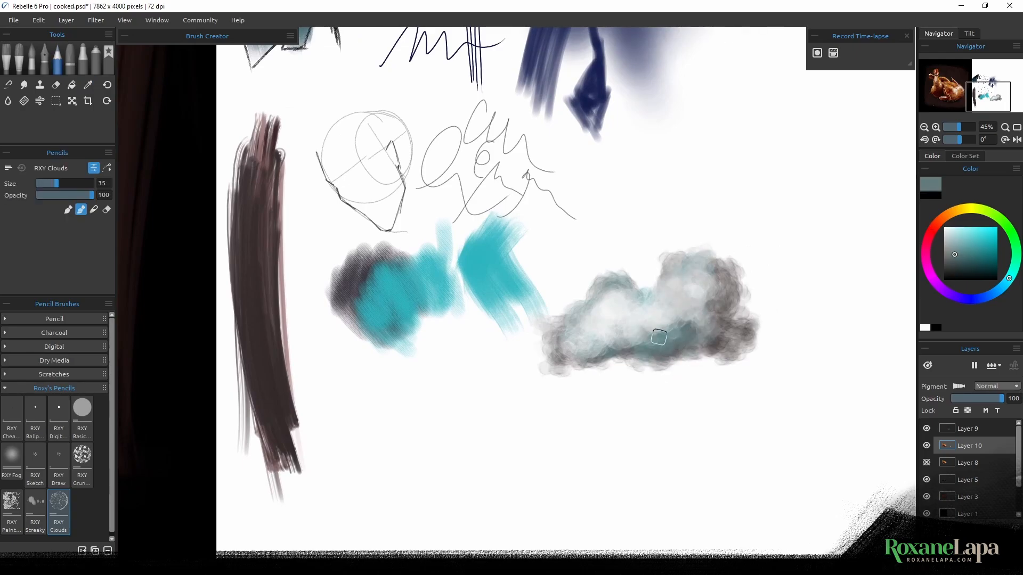
pyautogui.moveTo(653, 322)
pyautogui.mouseDown()
pyautogui.moveTo(677, 320)
pyautogui.moveTo(680, 308)
pyautogui.mouseUp()
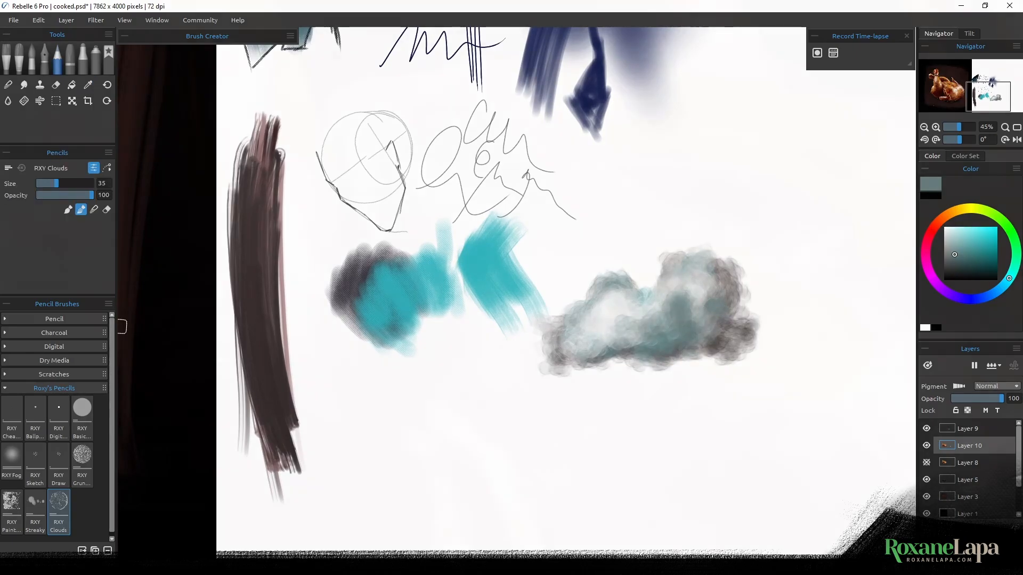